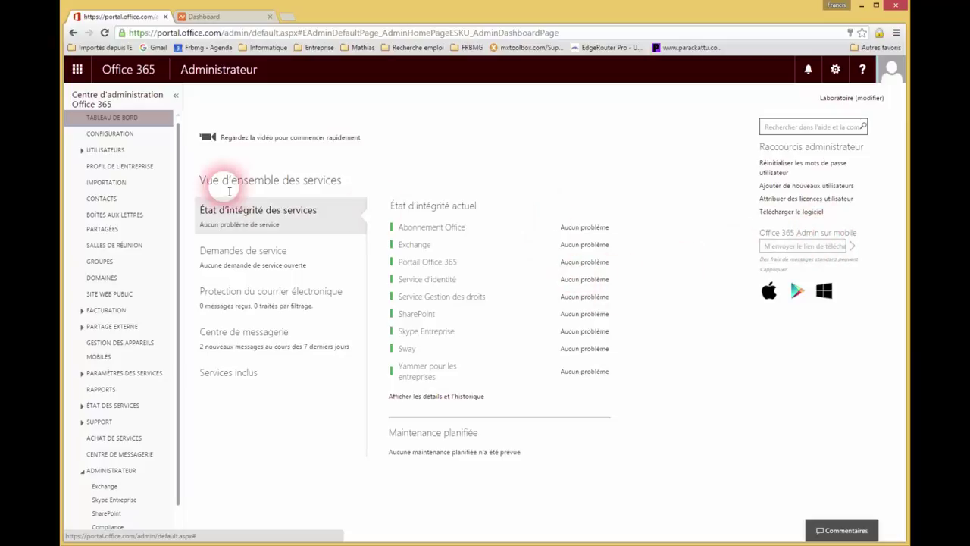
Step: Open the Office 365 Configuration setup page from the left navigation pane
{"action": "left_click", "coordinate": [115, 134]}
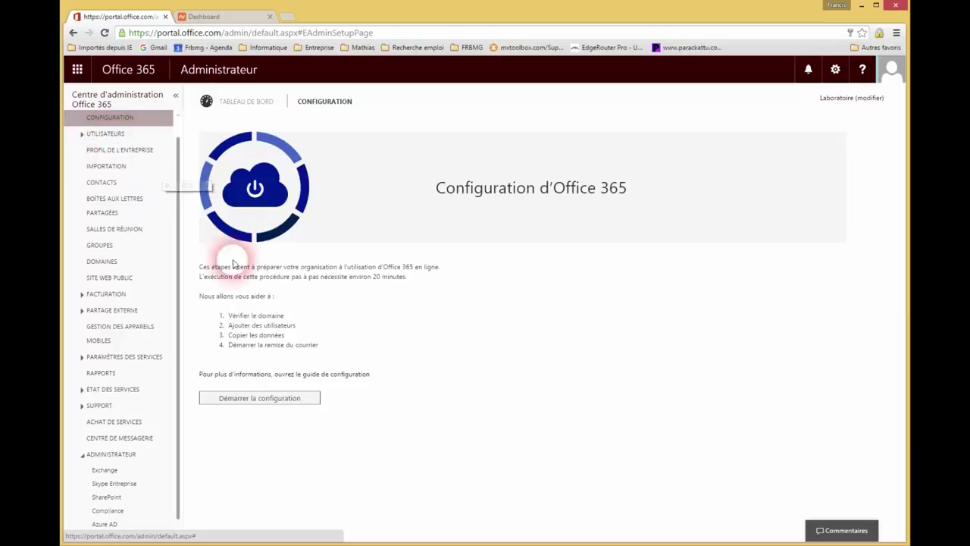
Step: Start the setup and select the TXT verification value MS=ms65432785 to copy
{"action": "left_click", "coordinate": [286, 401]}
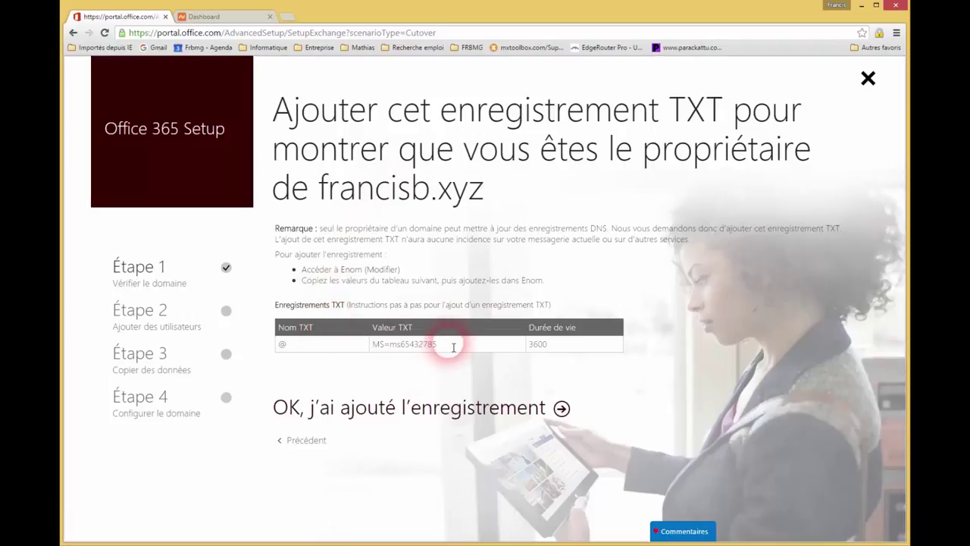
{"action": "left_click_drag", "start_coordinate": [448, 343], "coordinate": [371, 342]}
{"action": "key", "text": "ctrl+c"}
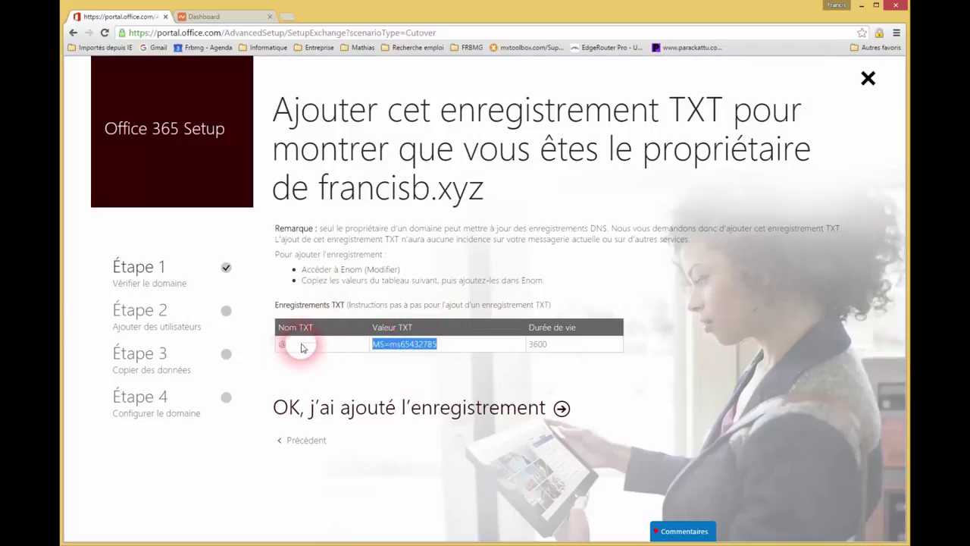
Step: In Namecheap, add a new TXT Record under francisb.xyz's Advanced DNS
{"action": "left_click", "coordinate": [237, 18]}
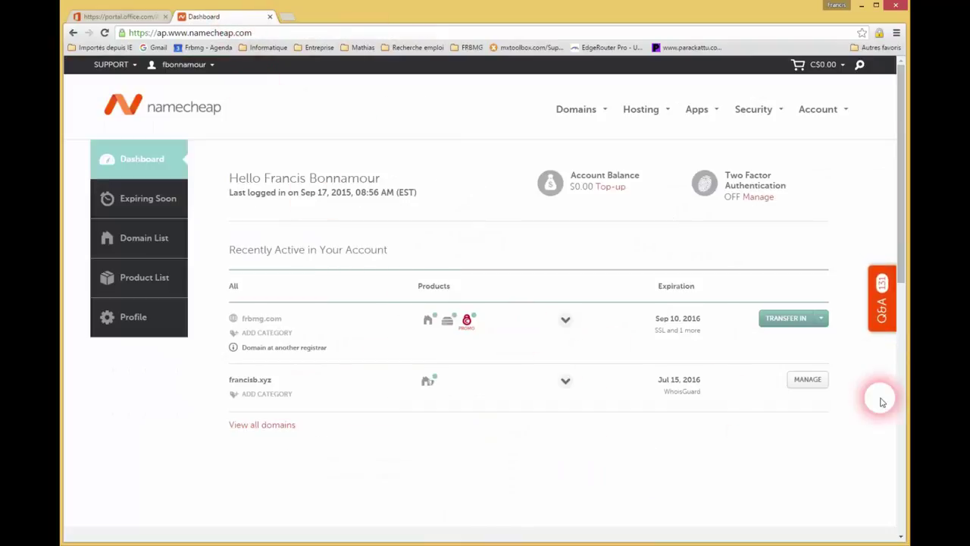
{"action": "left_click", "coordinate": [807, 381]}
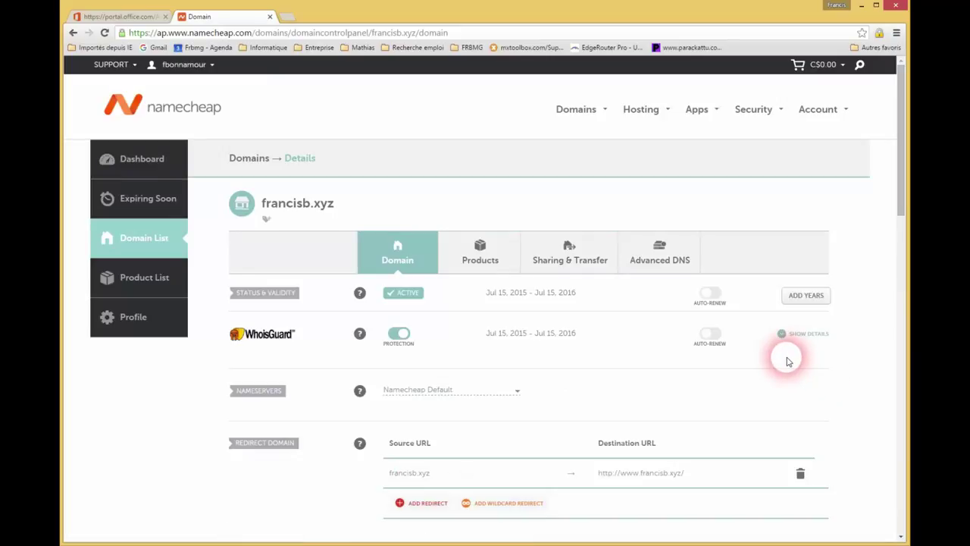
{"action": "left_click", "coordinate": [652, 254]}
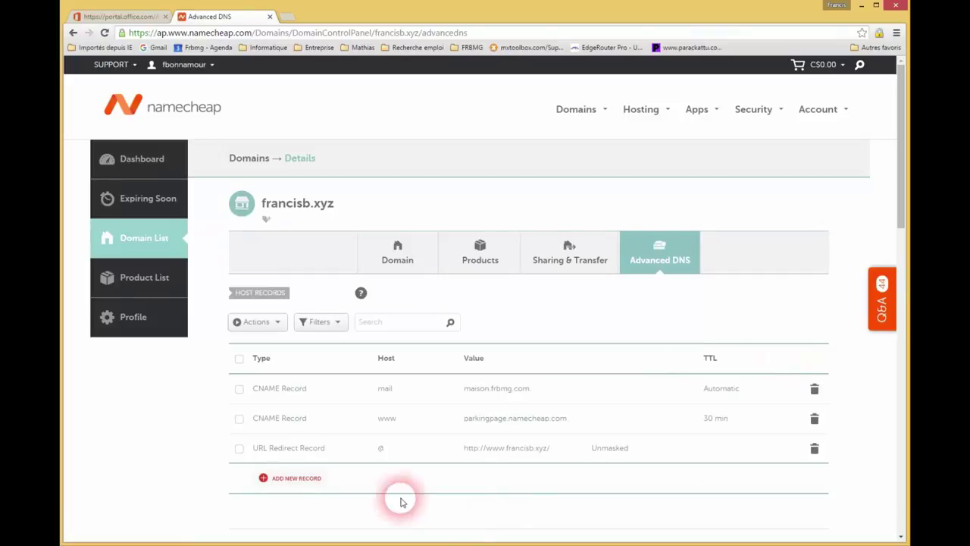
{"action": "left_click", "coordinate": [307, 478]}
{"action": "scroll", "coordinate": [340, 507], "scroll_direction": "down", "scroll_amount": 4}
{"action": "scroll", "coordinate": [314, 296], "scroll_direction": "down", "scroll_amount": 5}
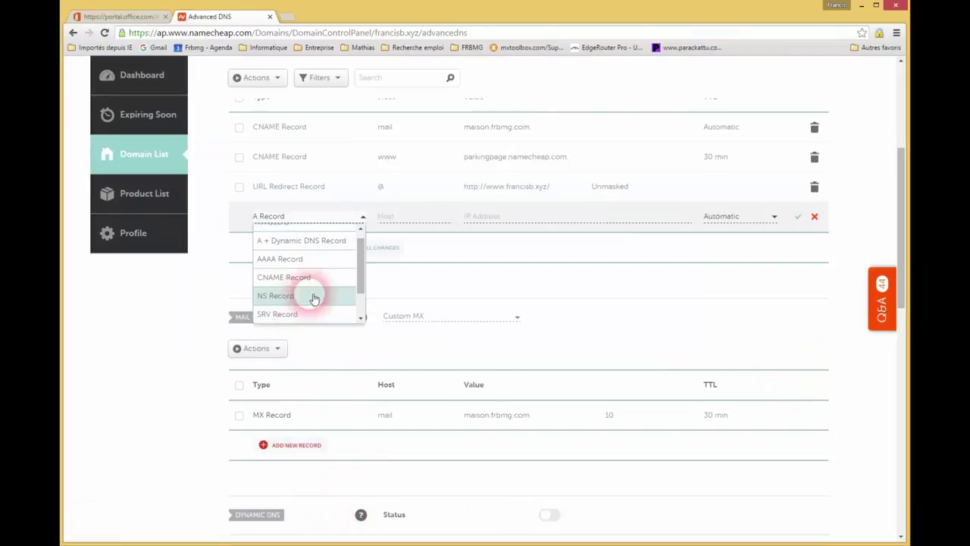
{"action": "scroll", "coordinate": [296, 243], "scroll_direction": "down", "scroll_amount": 1}
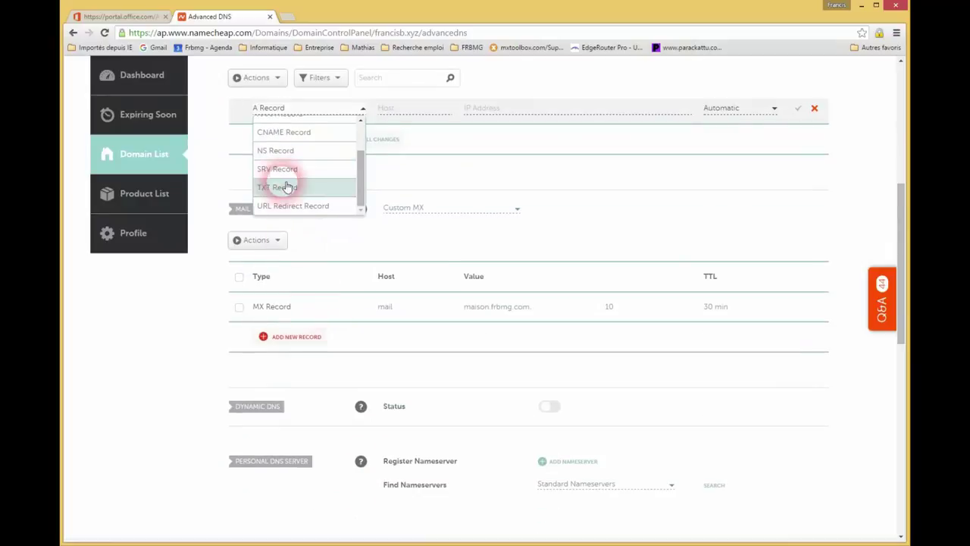
{"action": "left_click", "coordinate": [269, 187]}
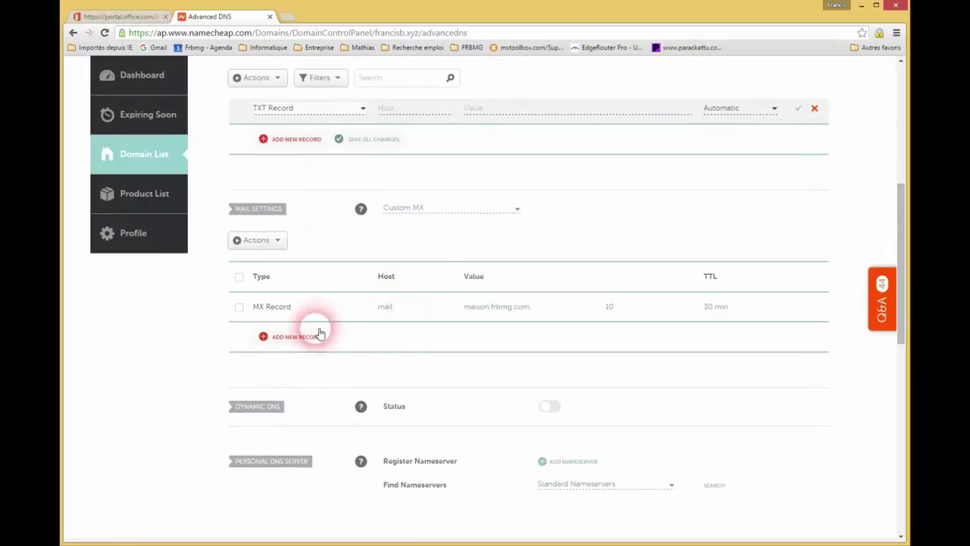
Step: Give the TXT record host @ and paste the value MS=ms65432785
{"action": "scroll", "coordinate": [359, 246], "scroll_direction": "up", "scroll_amount": 2}
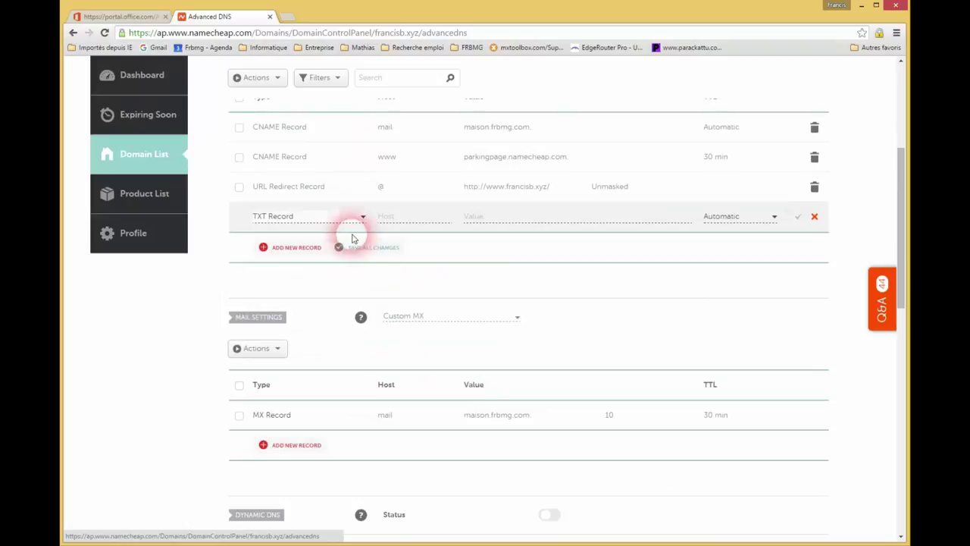
{"action": "left_click", "coordinate": [410, 218]}
{"action": "left_click", "coordinate": [504, 219]}
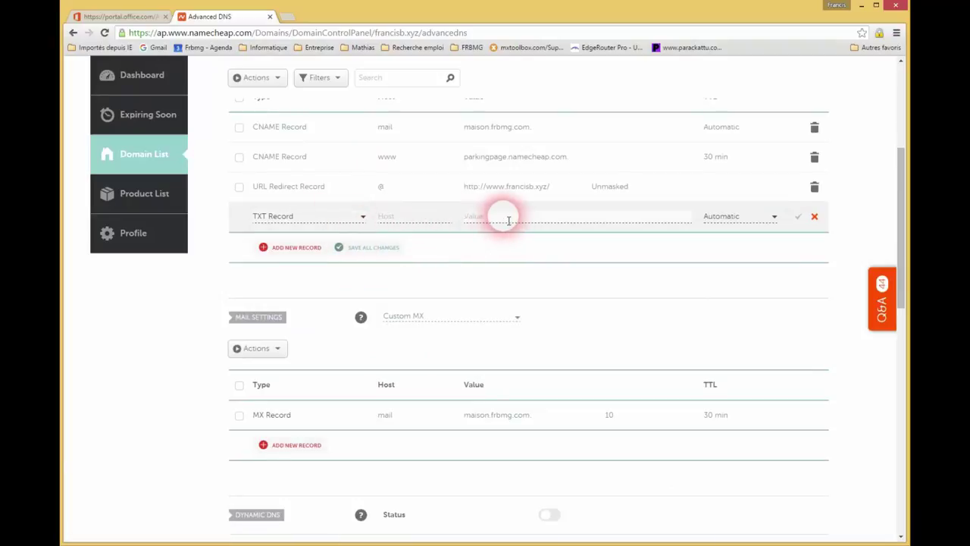
{"action": "key", "text": "ctrl+v"}
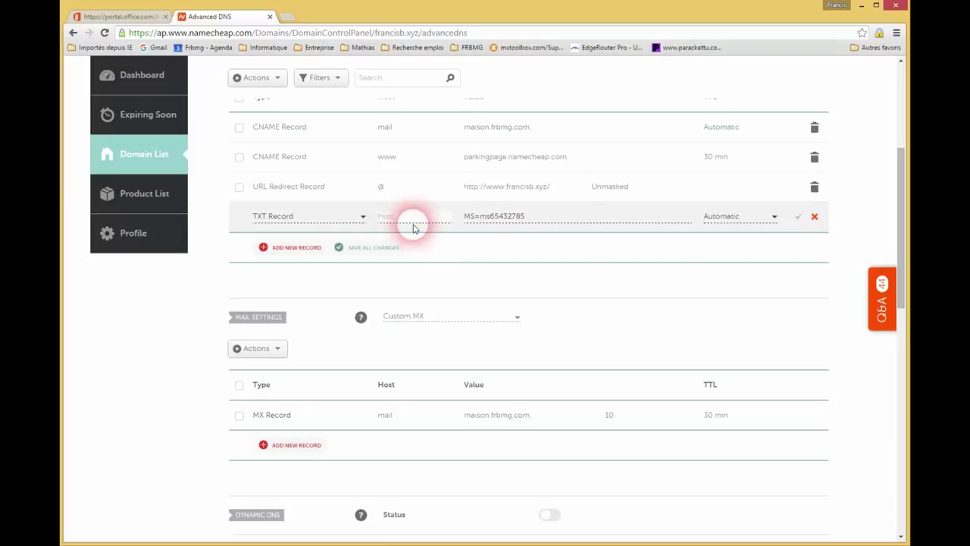
{"action": "left_click", "coordinate": [414, 225]}
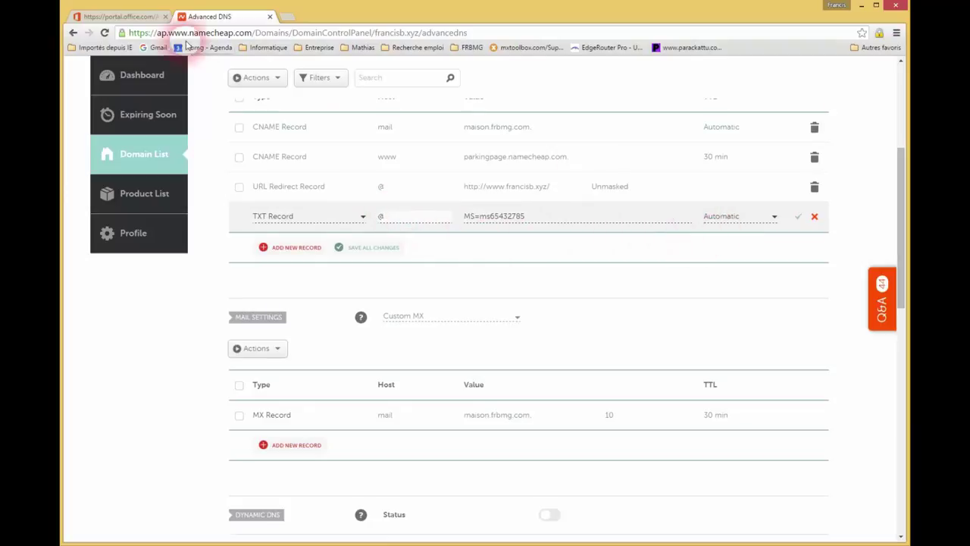
Step: After checking the required 3600 TTL, set the record's TTL to 60 min and save it
{"action": "left_click", "coordinate": [121, 16]}
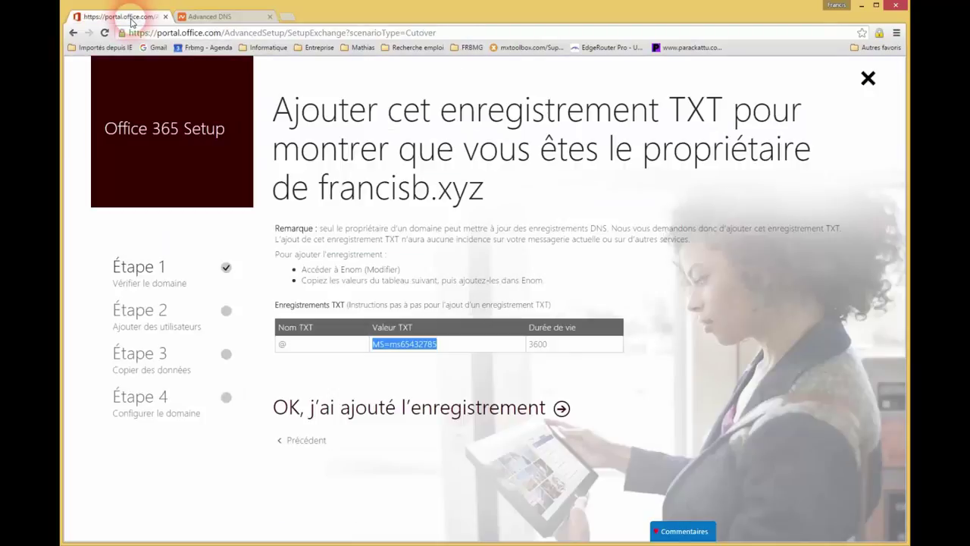
{"action": "double_click", "coordinate": [537, 344]}
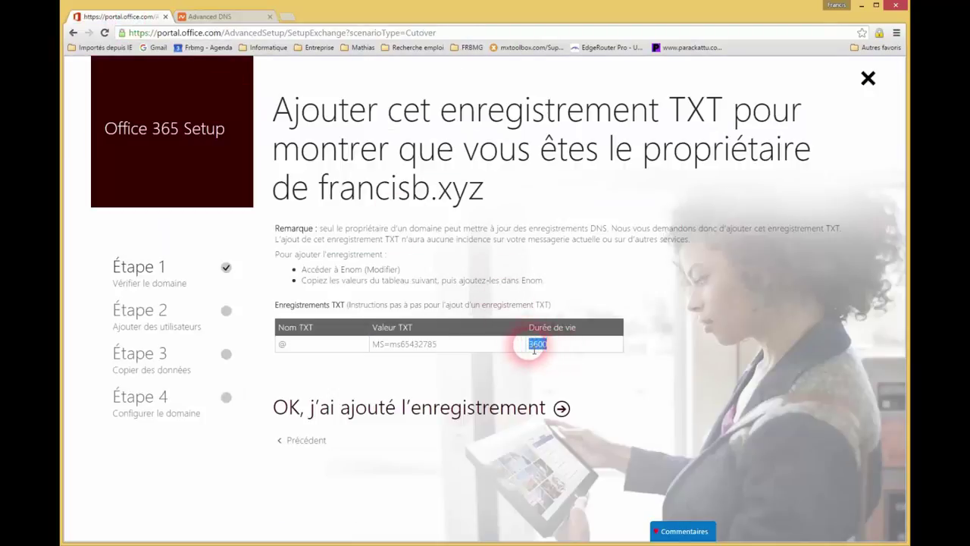
{"action": "left_click", "coordinate": [220, 16]}
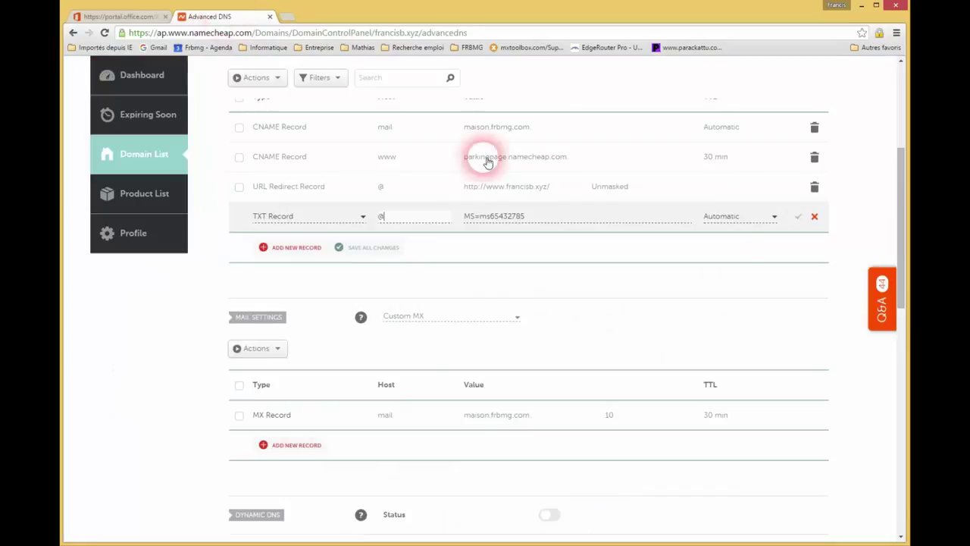
{"action": "left_click", "coordinate": [773, 219]}
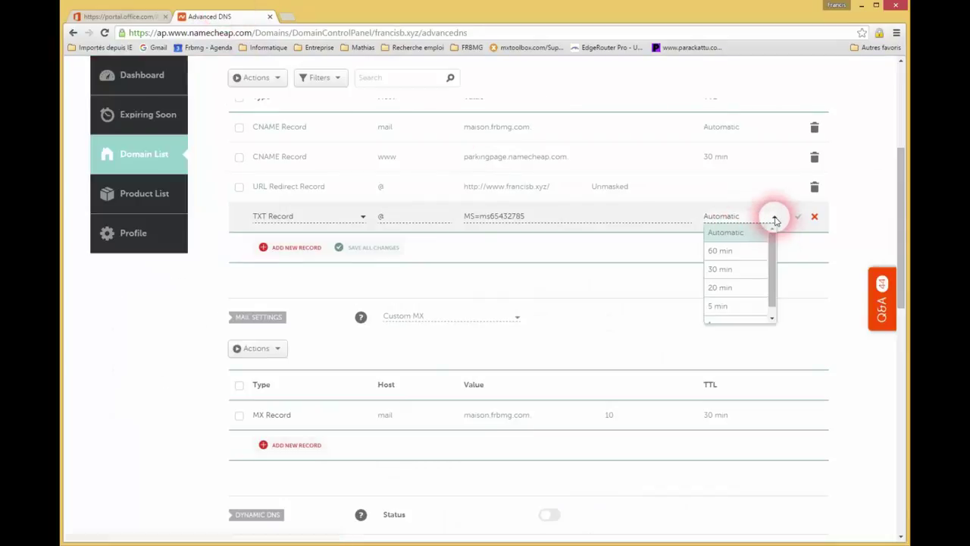
{"action": "left_click_drag", "start_coordinate": [779, 236], "coordinate": [723, 260]}
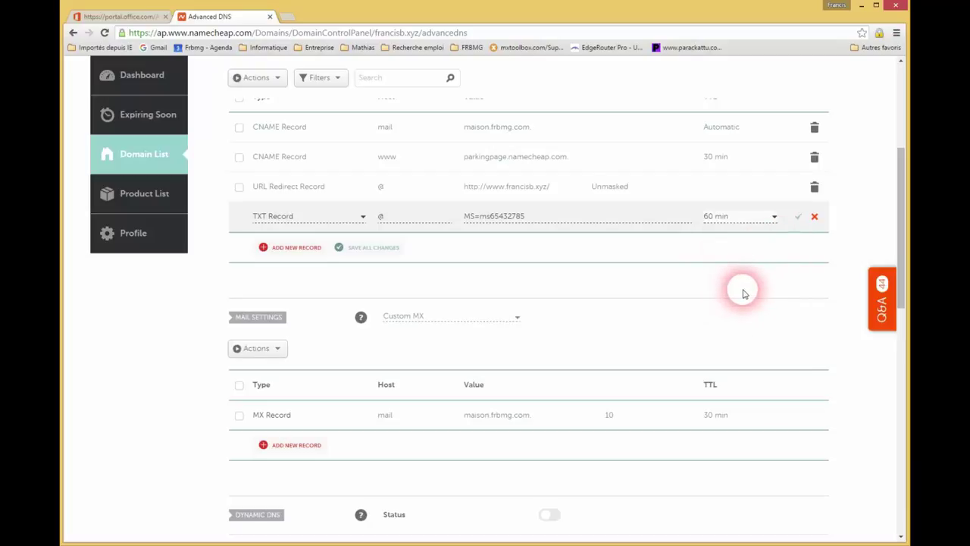
{"action": "left_click", "coordinate": [799, 216]}
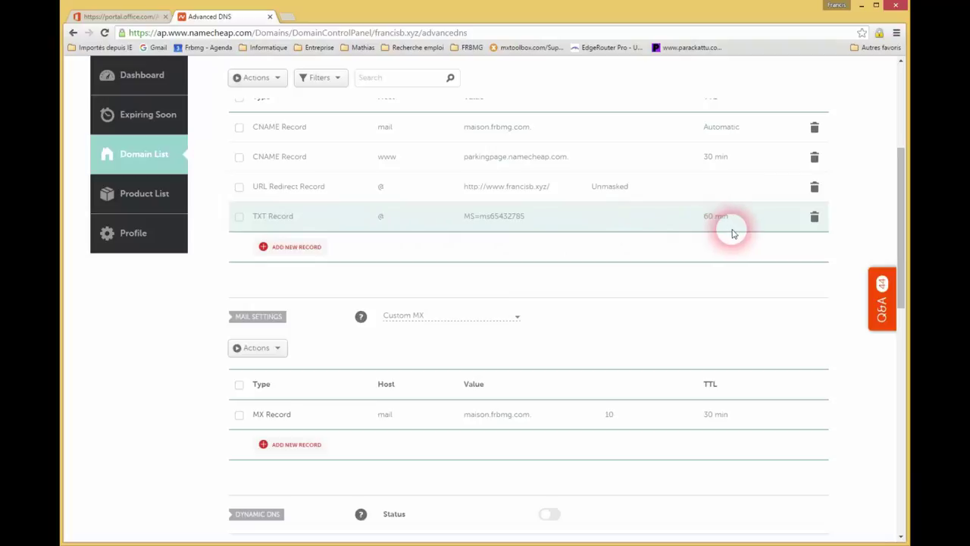
Step: Confirm the TXT record was added and switch the existing user's ID to francisb.xyz
{"action": "left_click", "coordinate": [127, 17]}
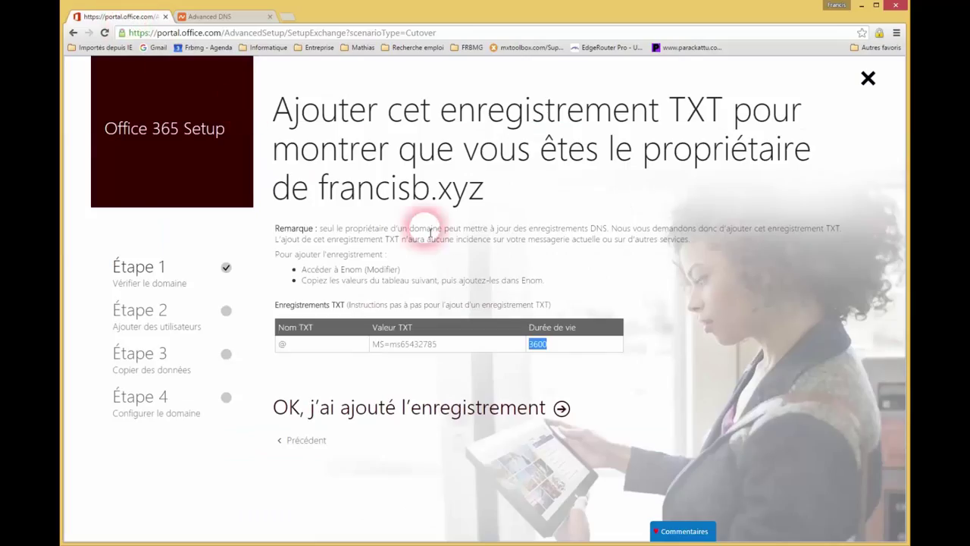
{"action": "left_click", "coordinate": [503, 410]}
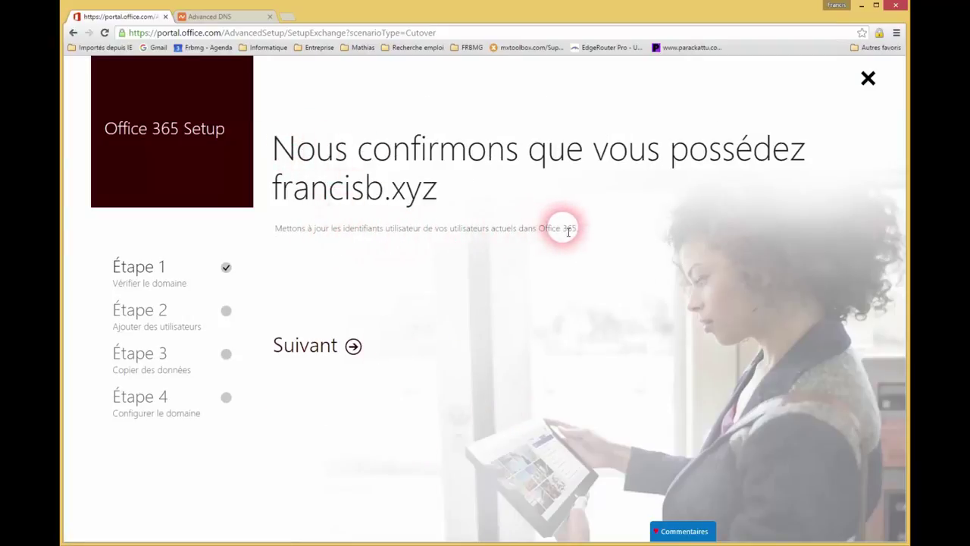
{"action": "left_click", "coordinate": [318, 350]}
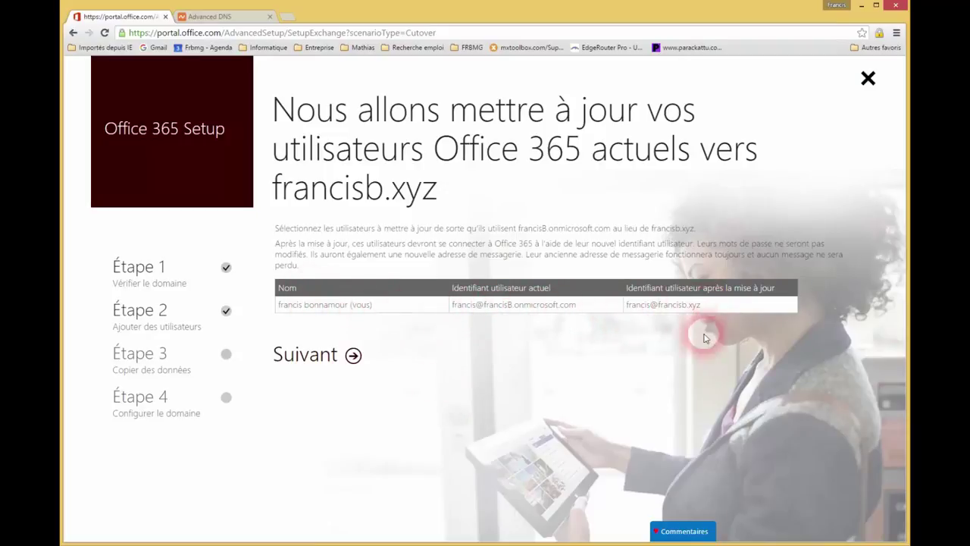
{"action": "left_click", "coordinate": [309, 362]}
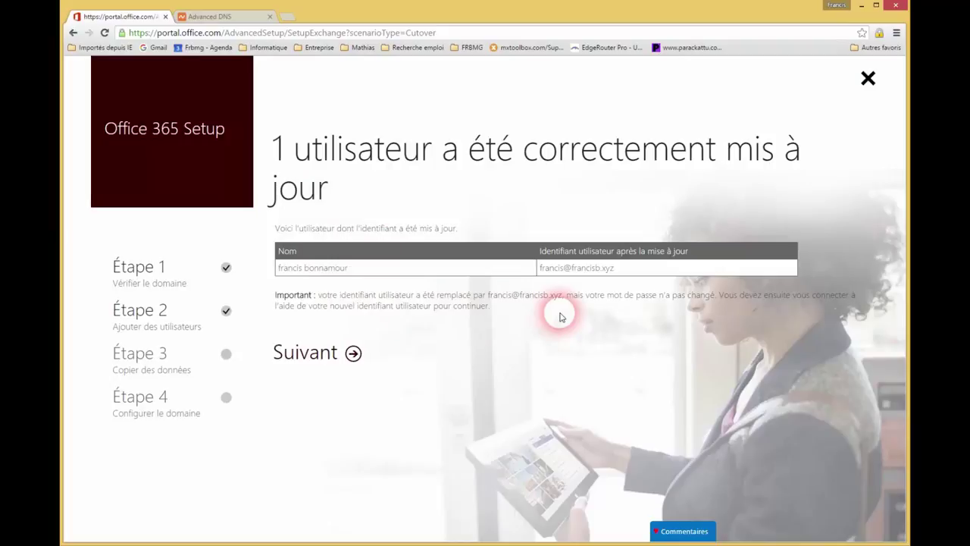
{"action": "left_click", "coordinate": [298, 355]}
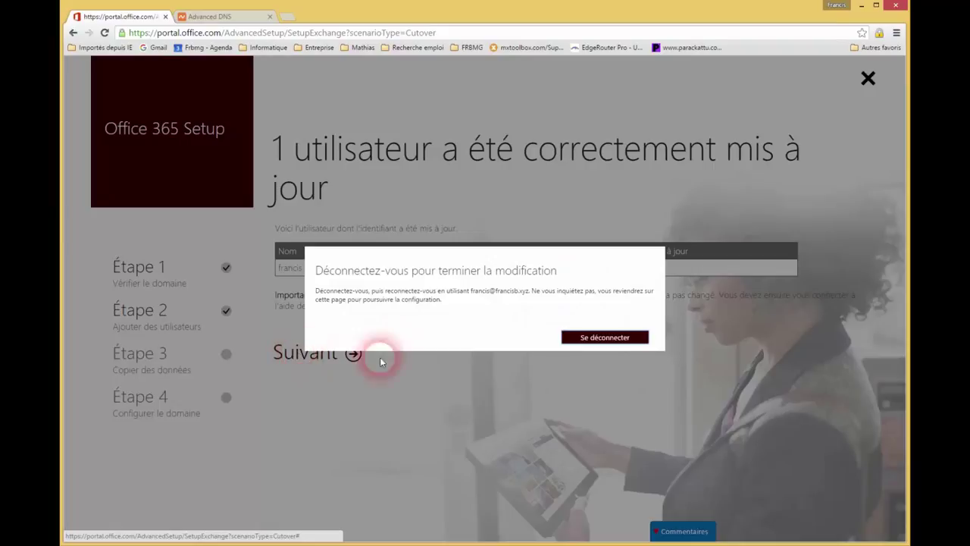
Step: Sign out, sign back in with the account's new francisb.xyz ID, and save the password
{"action": "left_click", "coordinate": [613, 339]}
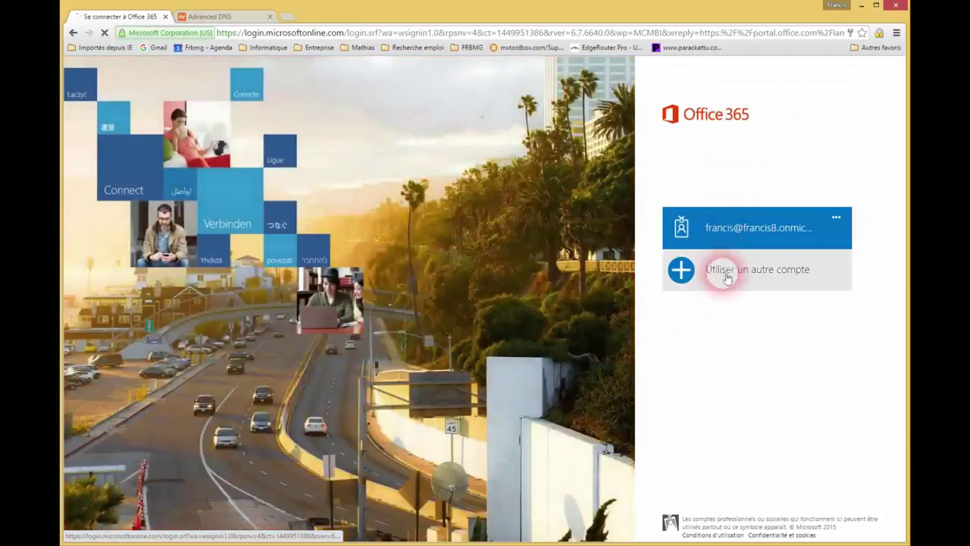
{"action": "left_click", "coordinate": [727, 274]}
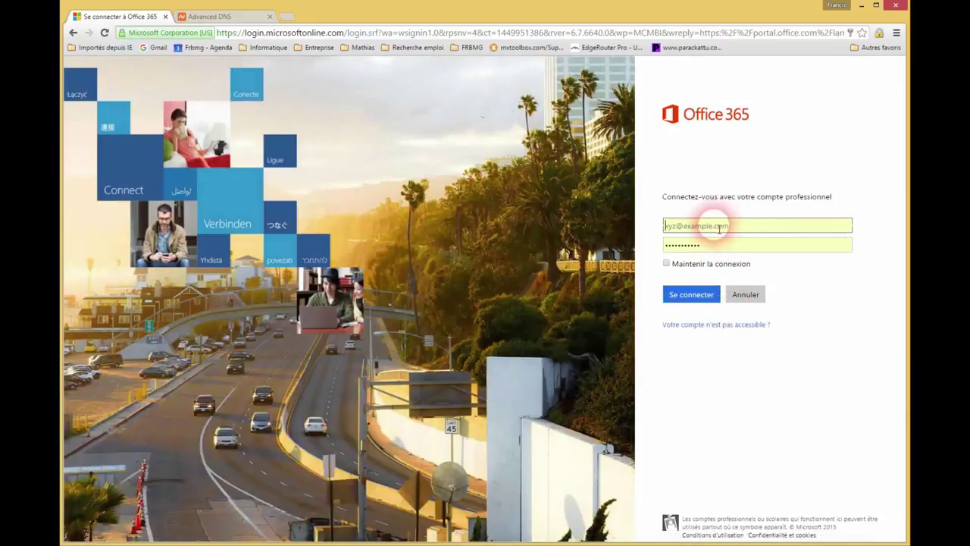
{"action": "left_click", "coordinate": [672, 226]}
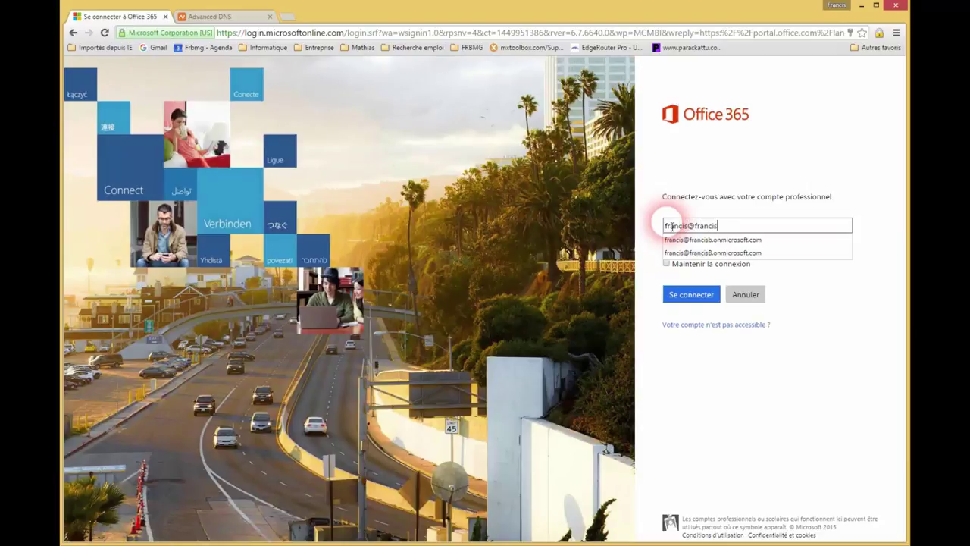
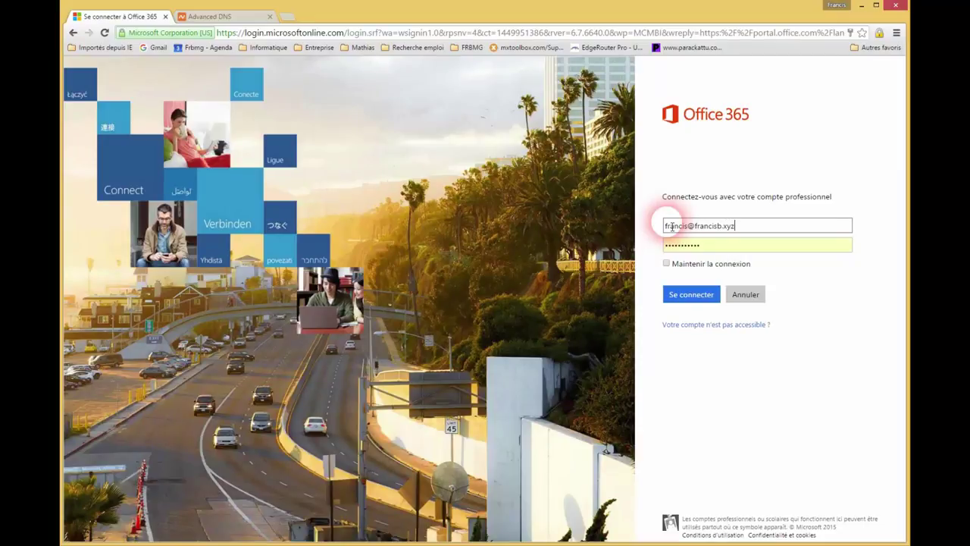
{"action": "left_click", "coordinate": [686, 294]}
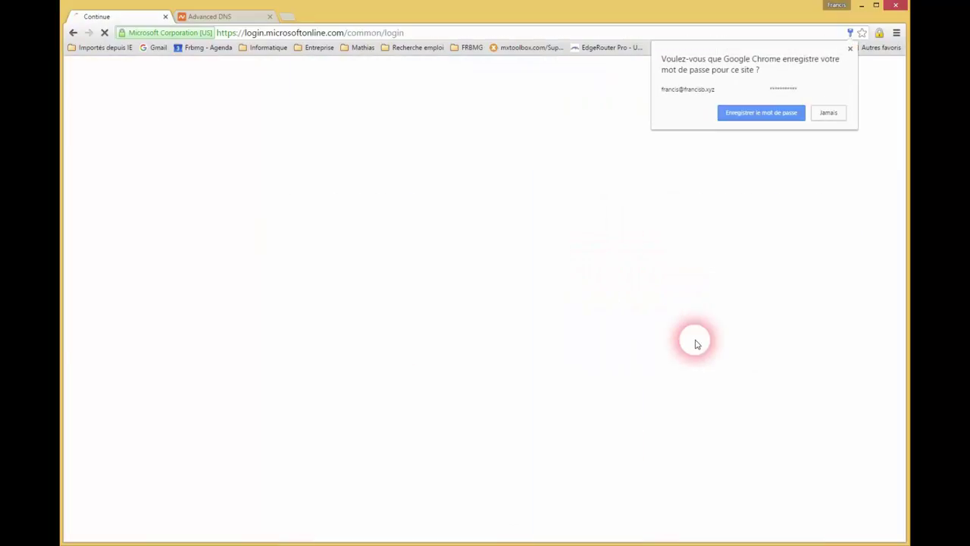
{"action": "left_click", "coordinate": [783, 120]}
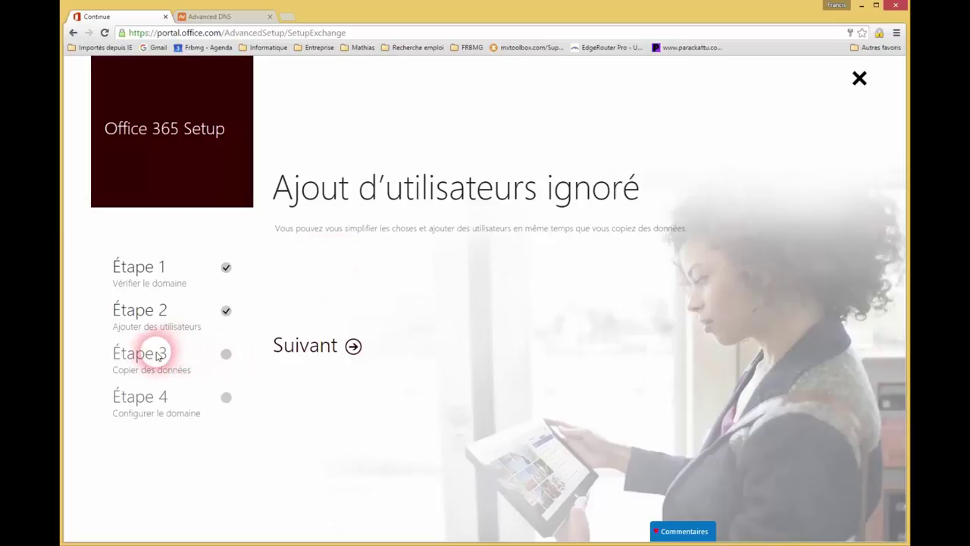
Step: Skip adding users and copying mailboxes, leaving the Connexion fields empty
{"action": "left_click", "coordinate": [307, 353]}
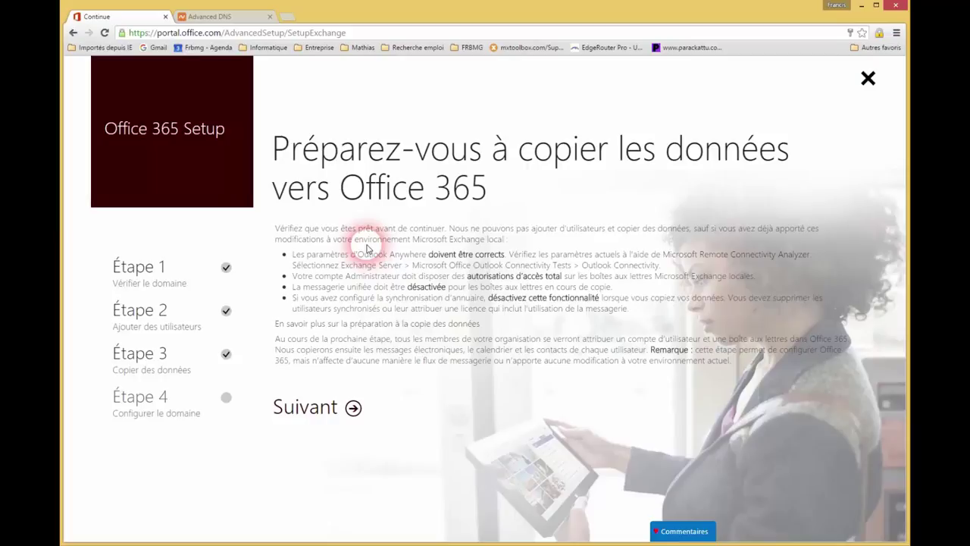
{"action": "left_click", "coordinate": [332, 415]}
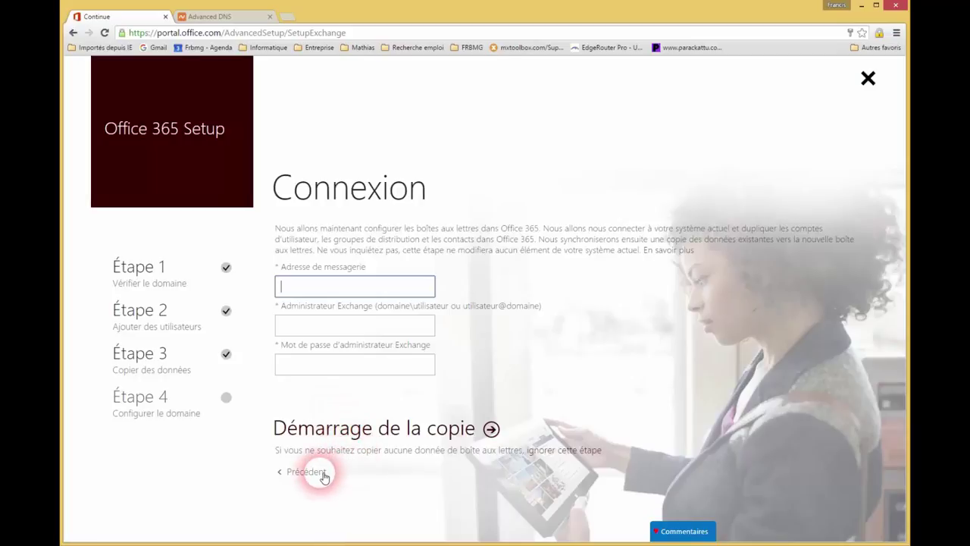
{"action": "key", "text": "Return"}
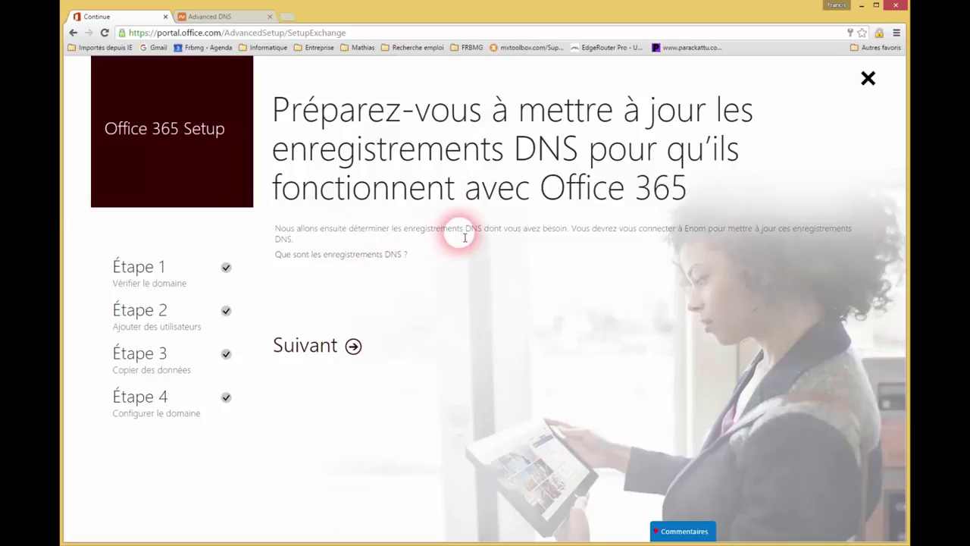
Step: Choose Oui to let Office 365 manage DNS for francisb.xyz
{"action": "left_click", "coordinate": [326, 347]}
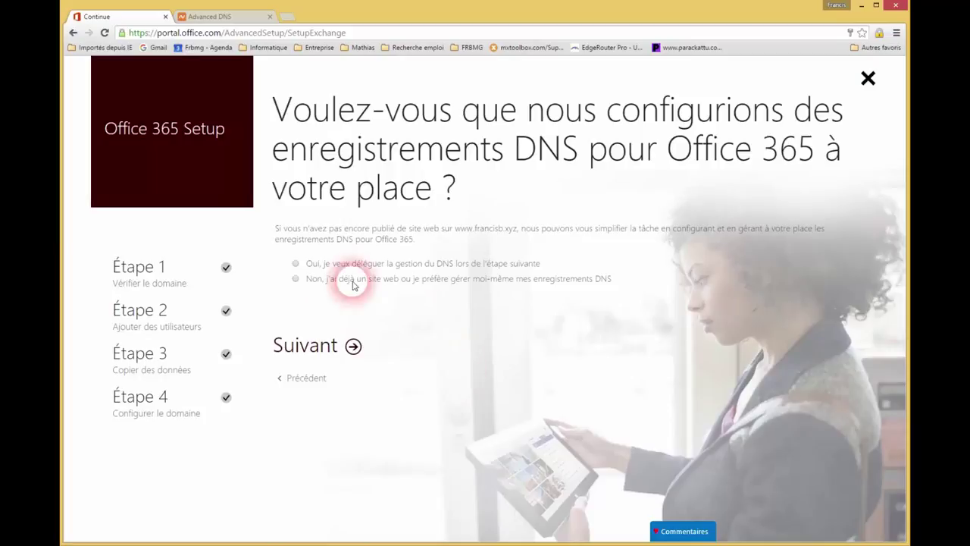
{"action": "left_click", "coordinate": [297, 265]}
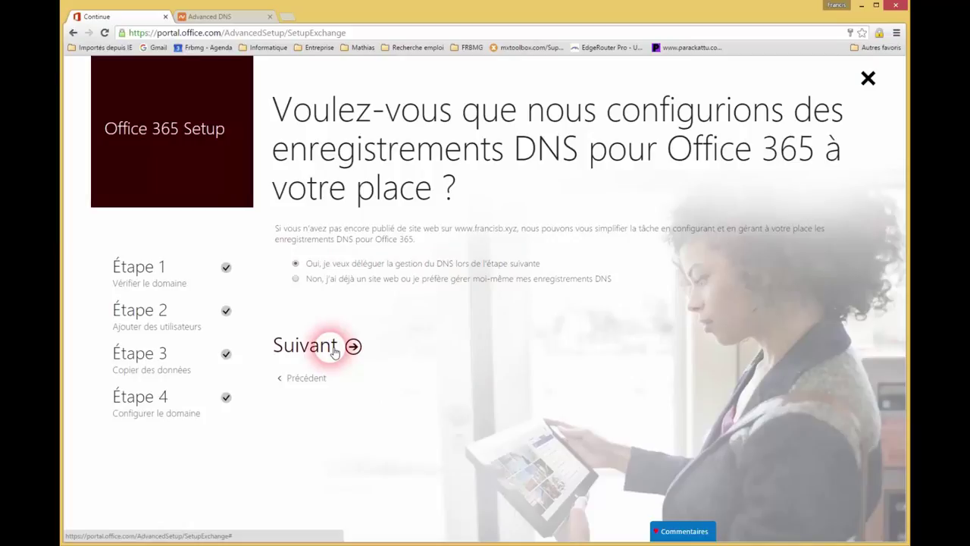
{"action": "left_click", "coordinate": [334, 350]}
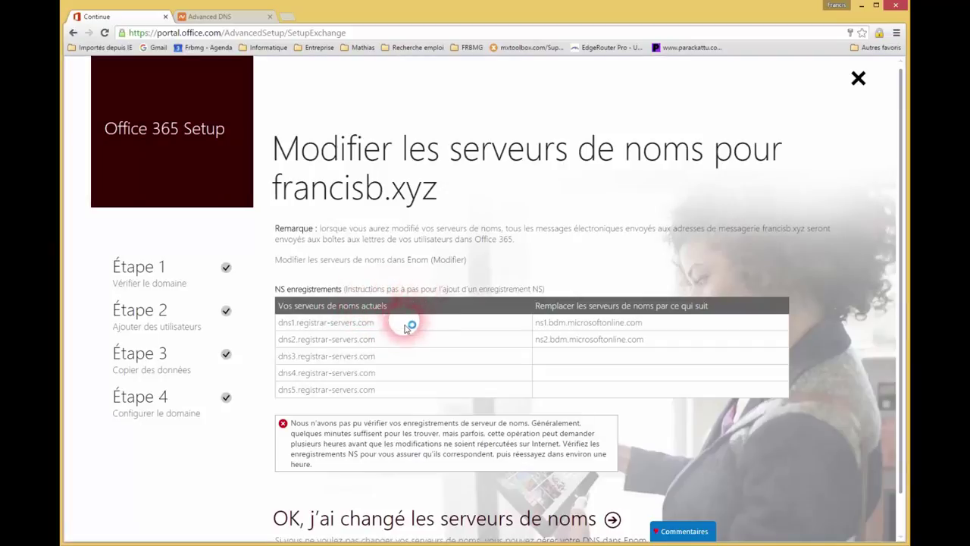
Step: Copy nameserver ns1.bdm.microsoftonline.com and go back to Namecheap
{"action": "left_click_drag", "start_coordinate": [374, 324], "coordinate": [288, 326]}
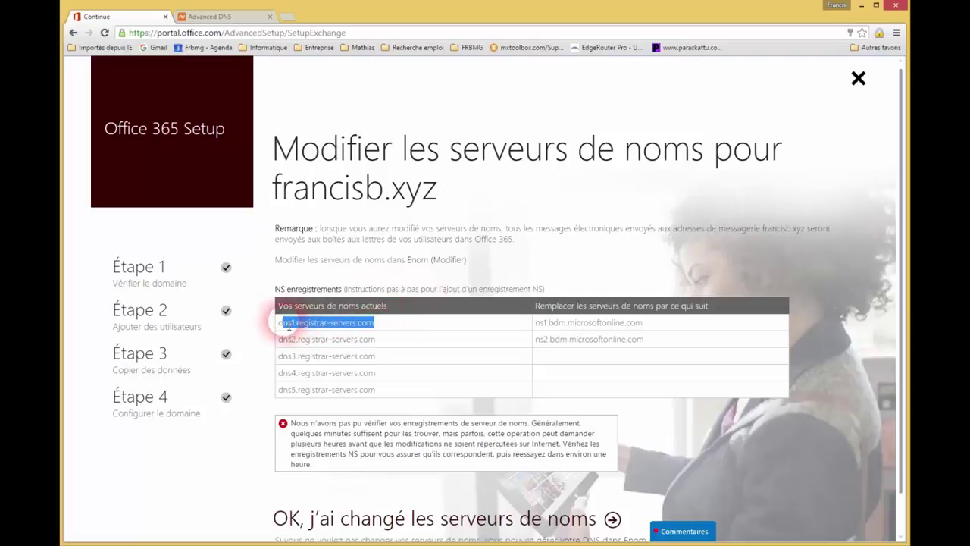
{"action": "left_click", "coordinate": [652, 326]}
{"action": "left_click_drag", "start_coordinate": [652, 326], "coordinate": [534, 325]}
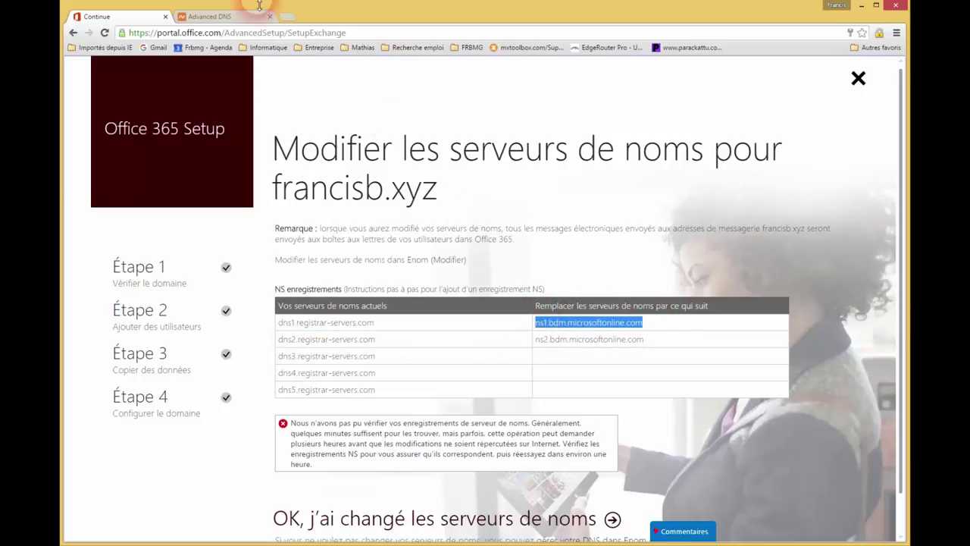
{"action": "left_click", "coordinate": [207, 18]}
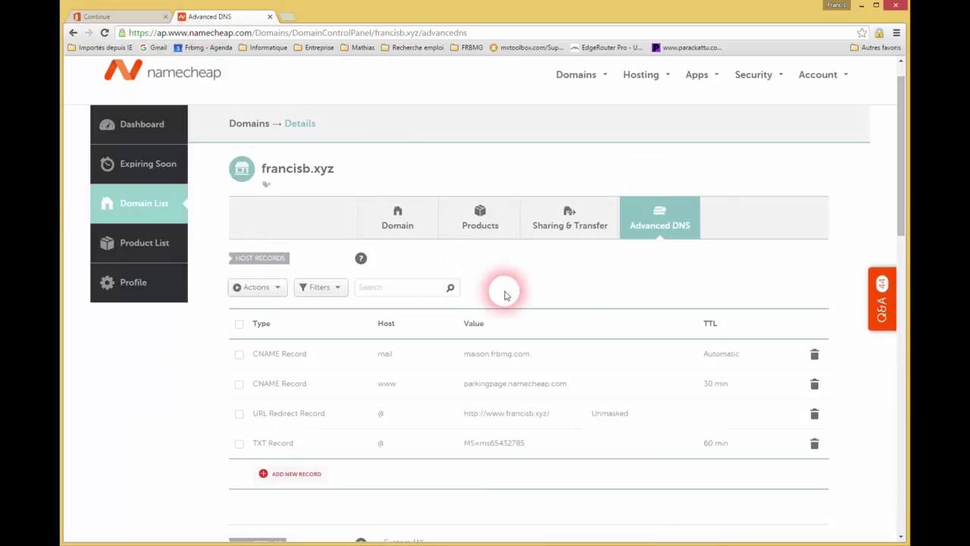
Step: Review francisb.xyz's CNAME, URL redirect, TXT and MX records, then open its Domain tab
{"action": "scroll", "coordinate": [503, 289], "scroll_direction": "down", "scroll_amount": 1}
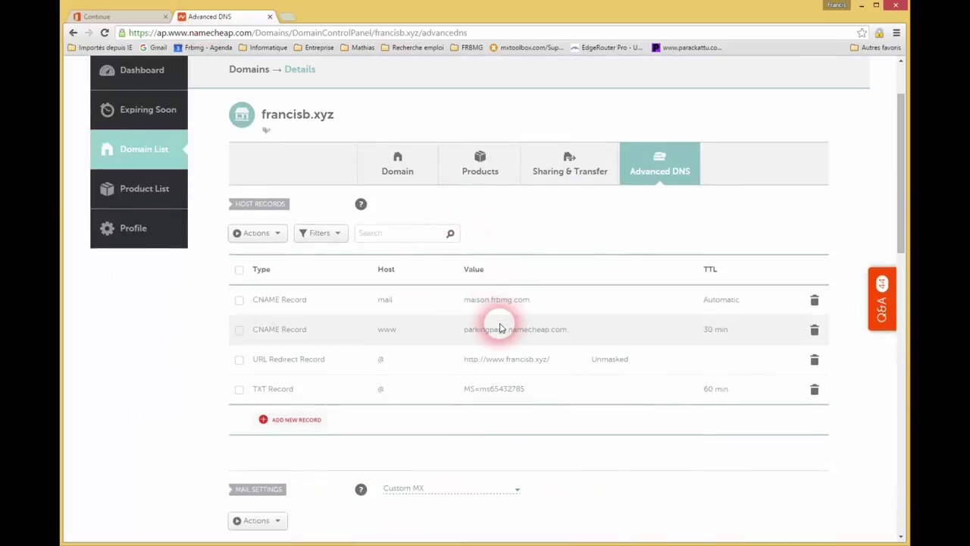
{"action": "scroll", "coordinate": [500, 327], "scroll_direction": "down", "scroll_amount": 3}
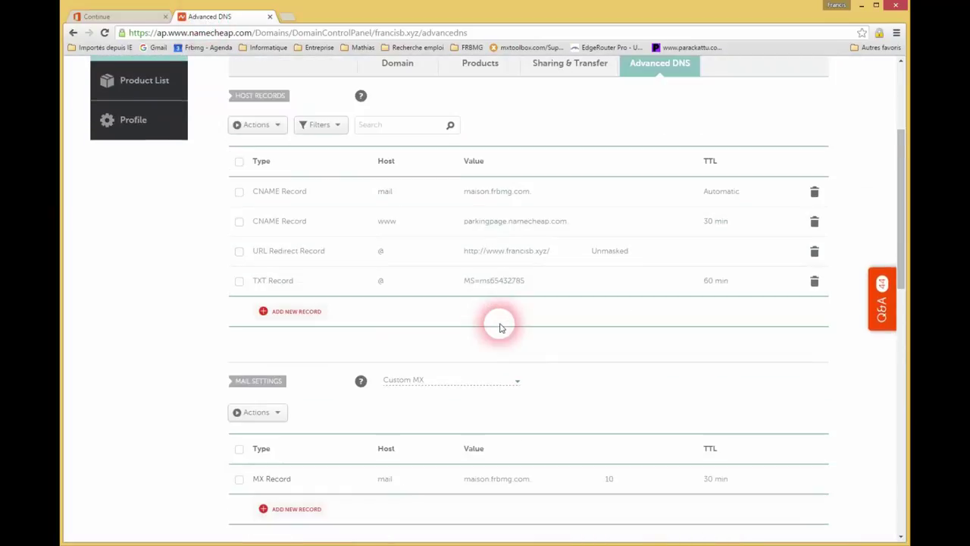
{"action": "scroll", "coordinate": [500, 328], "scroll_direction": "down", "scroll_amount": 2}
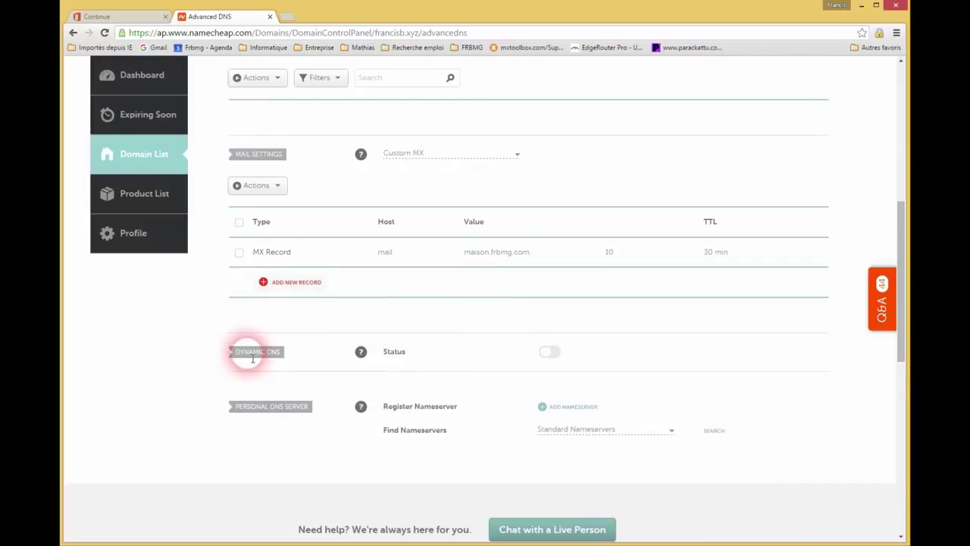
{"action": "mouse_move", "coordinate": [361, 351]}
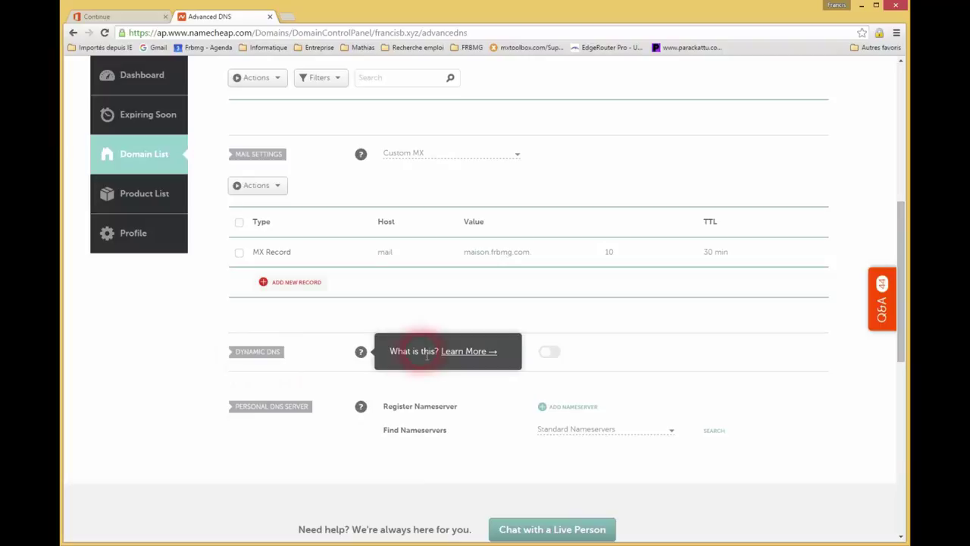
{"action": "scroll", "coordinate": [425, 355], "scroll_direction": "up", "scroll_amount": 1}
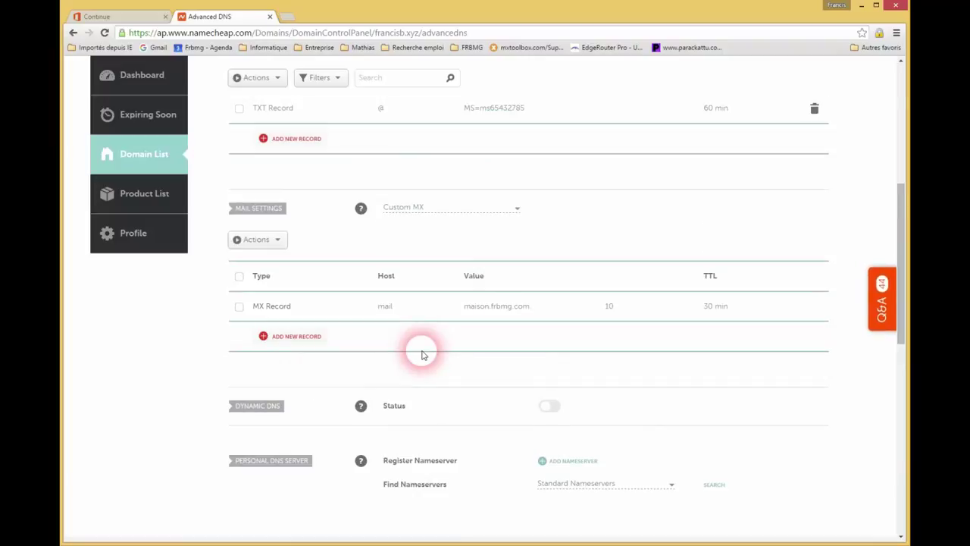
{"action": "scroll", "coordinate": [422, 355], "scroll_direction": "up", "scroll_amount": 3}
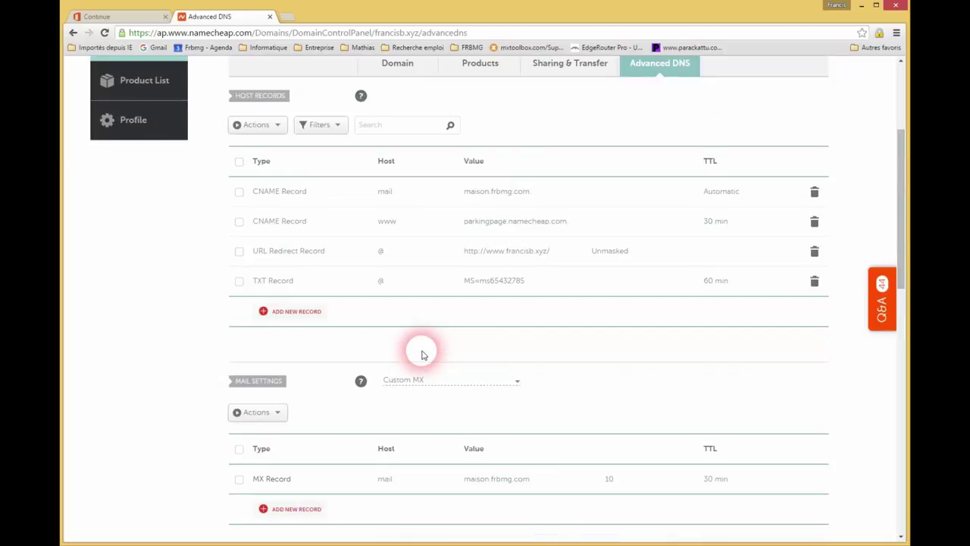
{"action": "scroll", "coordinate": [422, 355], "scroll_direction": "up", "scroll_amount": 2}
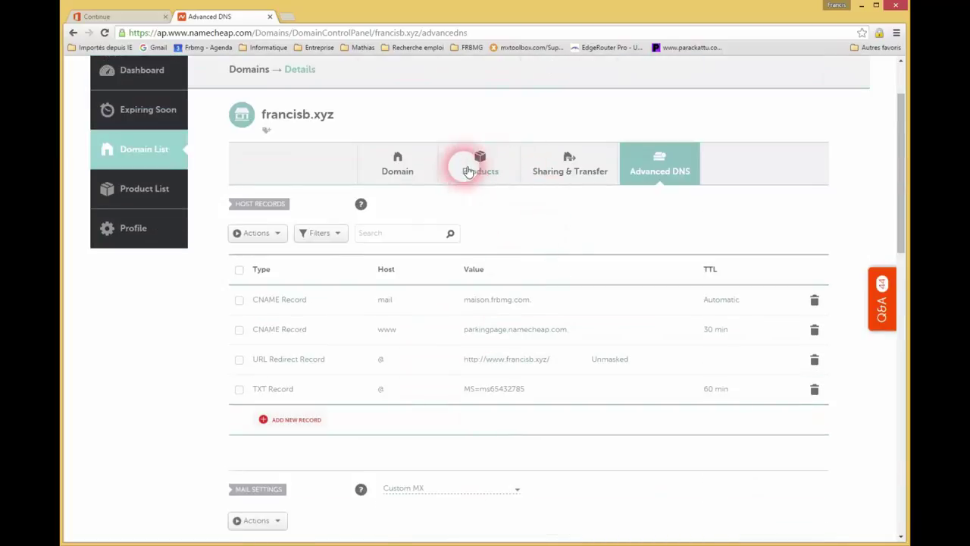
{"action": "left_click", "coordinate": [400, 169]}
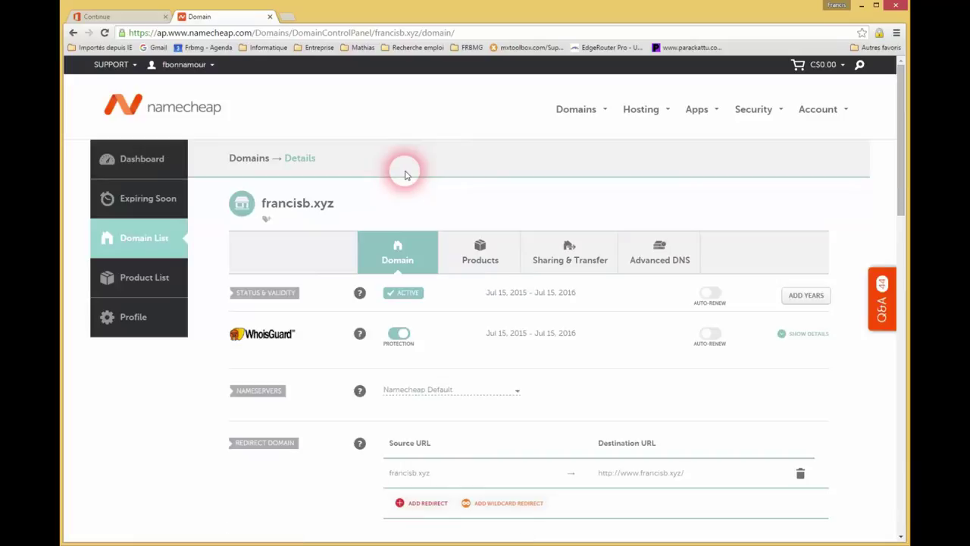
Step: Switch francisb.xyz to Custom DNS with ns1.bdm.microsoftonline.com as Nameserver 1
{"action": "scroll", "coordinate": [401, 168], "scroll_direction": "down", "scroll_amount": 1}
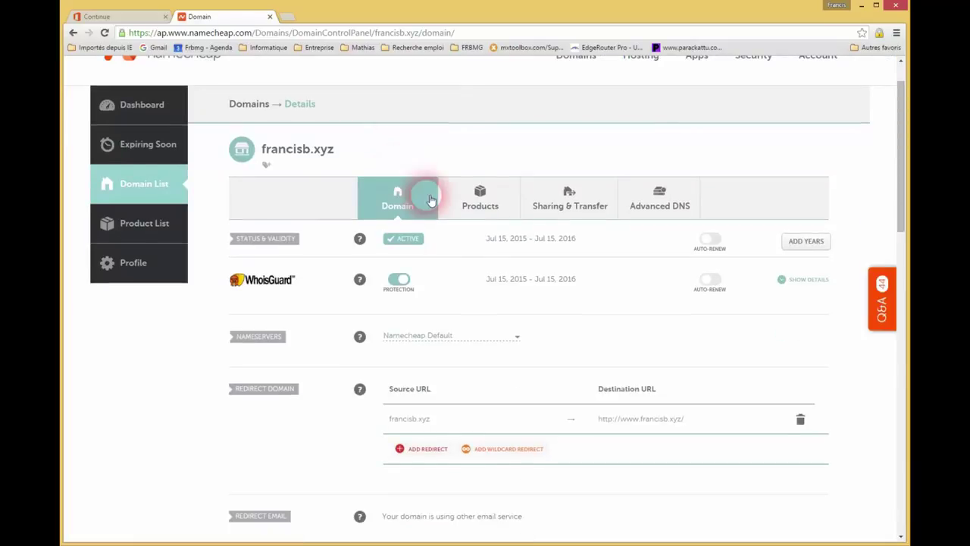
{"action": "scroll", "coordinate": [426, 197], "scroll_direction": "down", "scroll_amount": 2}
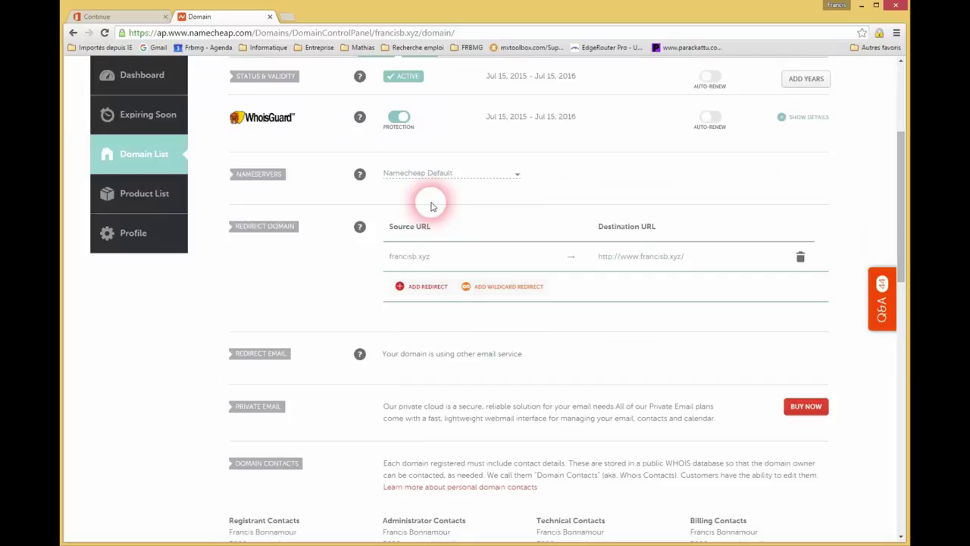
{"action": "scroll", "coordinate": [432, 203], "scroll_direction": "down", "scroll_amount": 1}
{"action": "scroll", "coordinate": [433, 205], "scroll_direction": "up", "scroll_amount": 2}
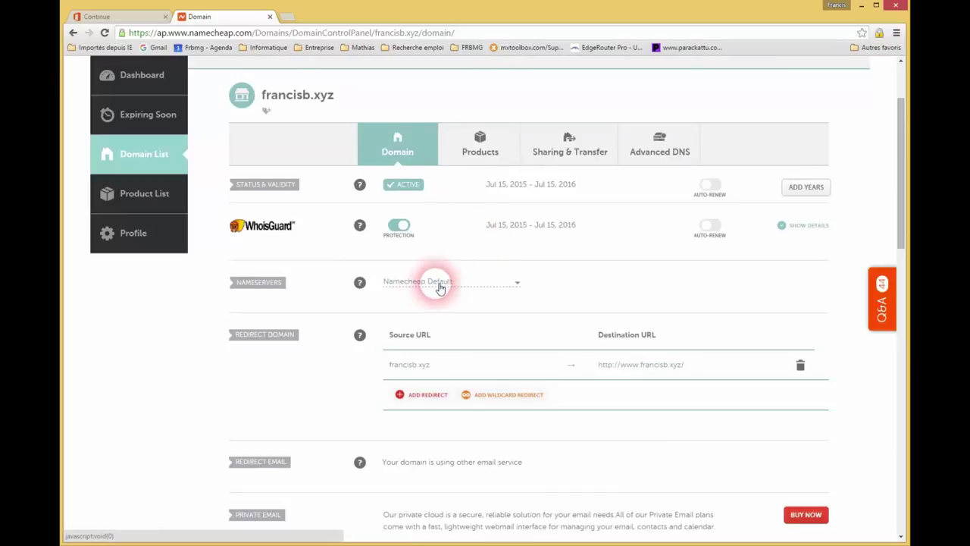
{"action": "left_click", "coordinate": [522, 287]}
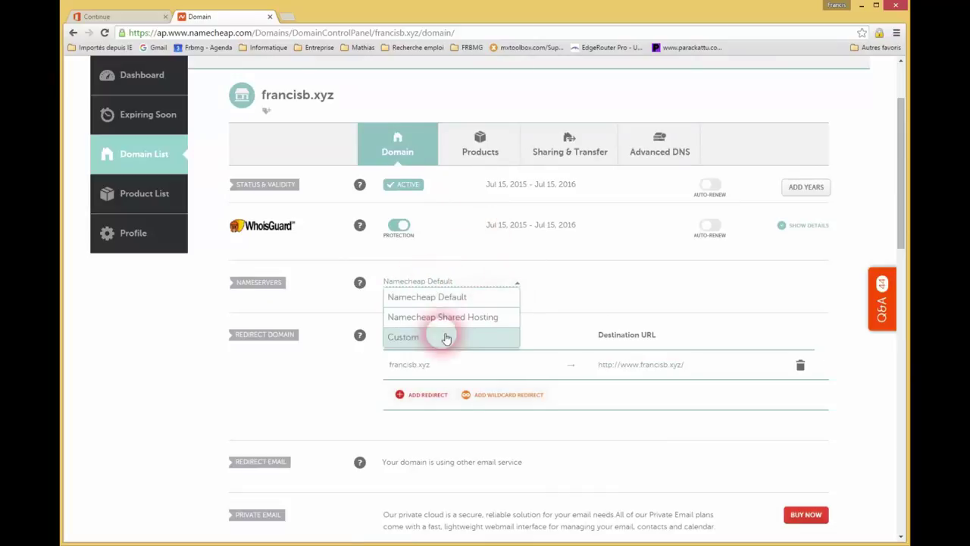
{"action": "left_click", "coordinate": [427, 343]}
{"action": "left_click", "coordinate": [412, 307]}
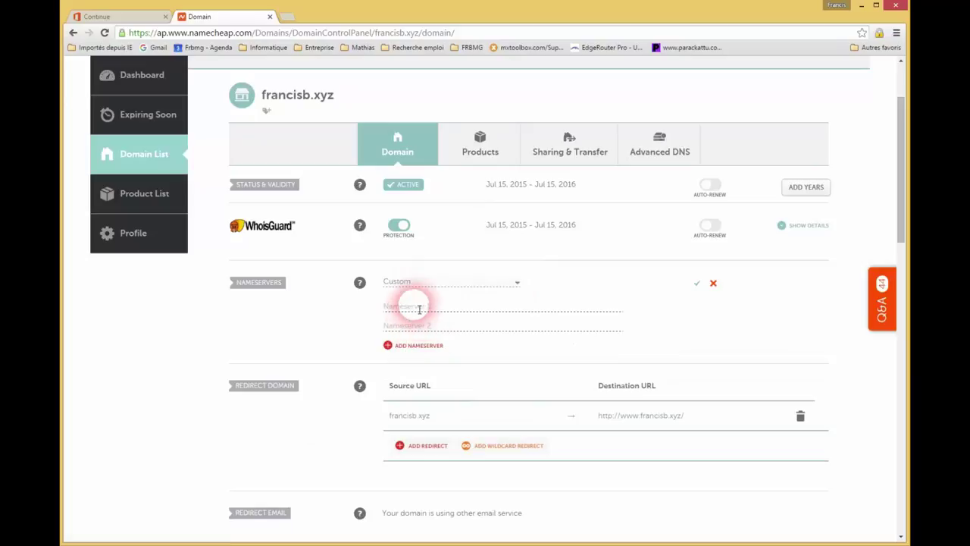
{"action": "type", "text": "ns1.bdm.microsoftonline.com"}
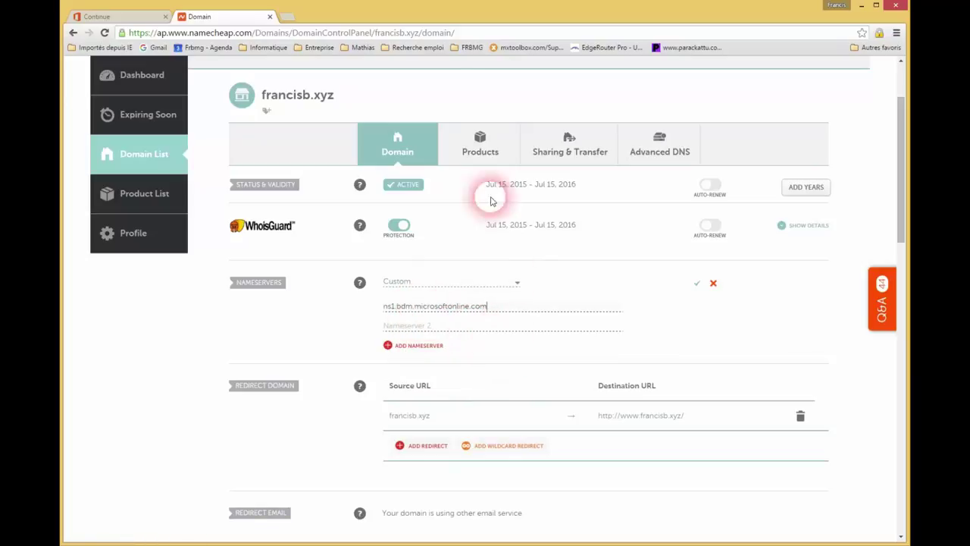
Step: Add ns2.bdm.microsoftonline.com as Nameserver 2 and save the custom nameservers
{"action": "left_click", "coordinate": [122, 16]}
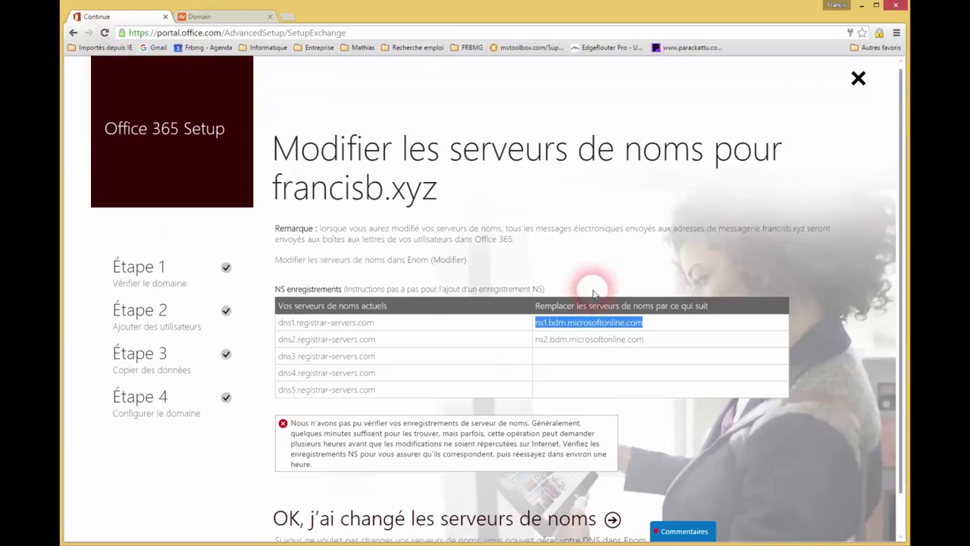
{"action": "left_click_drag", "start_coordinate": [662, 345], "coordinate": [535, 336]}
{"action": "key", "text": "ctrl+c"}
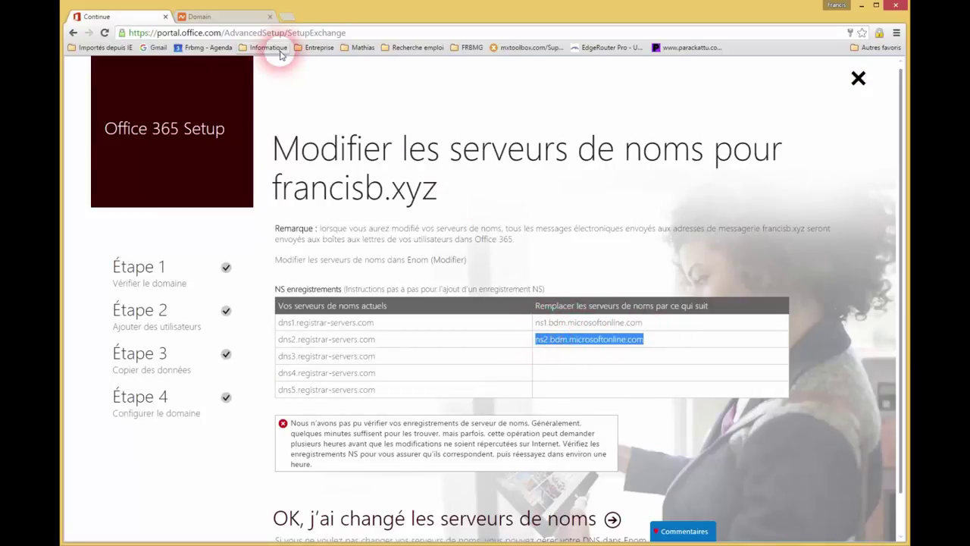
{"action": "left_click", "coordinate": [212, 16]}
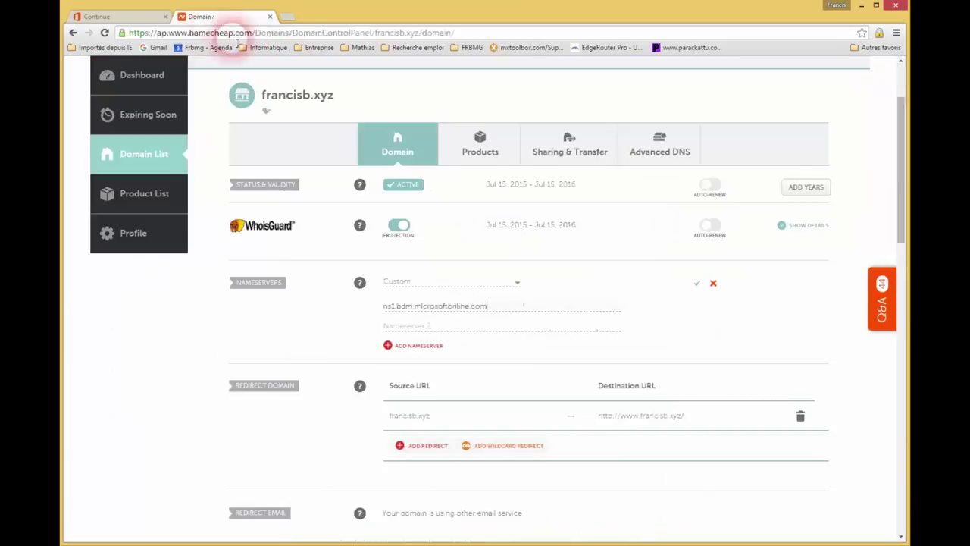
{"action": "left_click", "coordinate": [423, 325]}
{"action": "key", "text": "ctrl+v"}
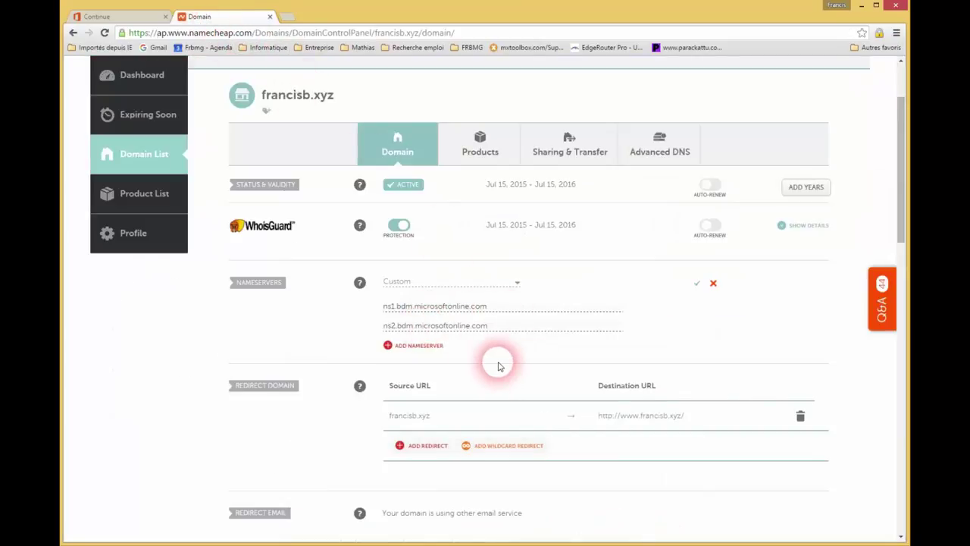
{"action": "left_click", "coordinate": [698, 285]}
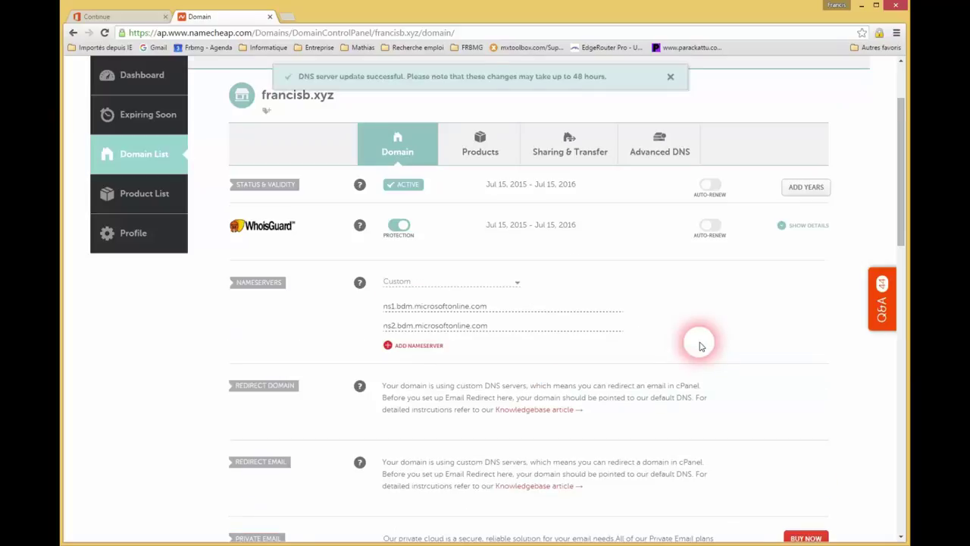
{"action": "scroll", "coordinate": [701, 345], "scroll_direction": "down", "scroll_amount": 1}
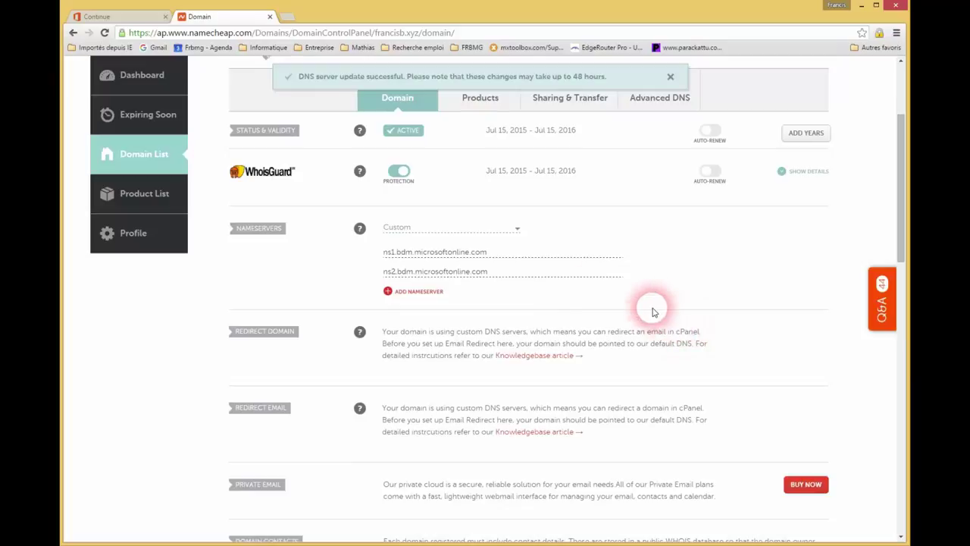
{"action": "left_click", "coordinate": [128, 21]}
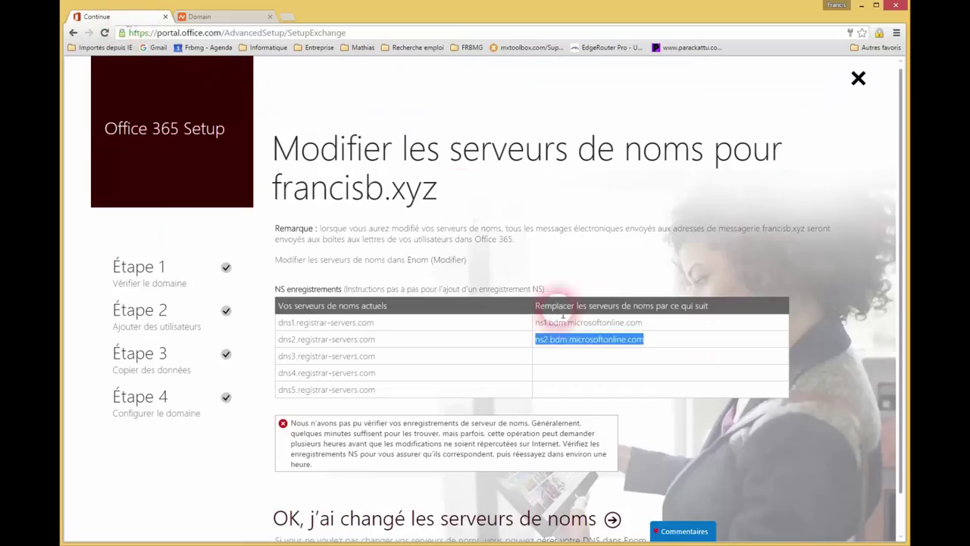
Step: Confirm the nameserver change, rate the setup five stars, give feedback consent, and finish
{"action": "left_click", "coordinate": [456, 321]}
{"action": "scroll", "coordinate": [478, 394], "scroll_direction": "down", "scroll_amount": 1}
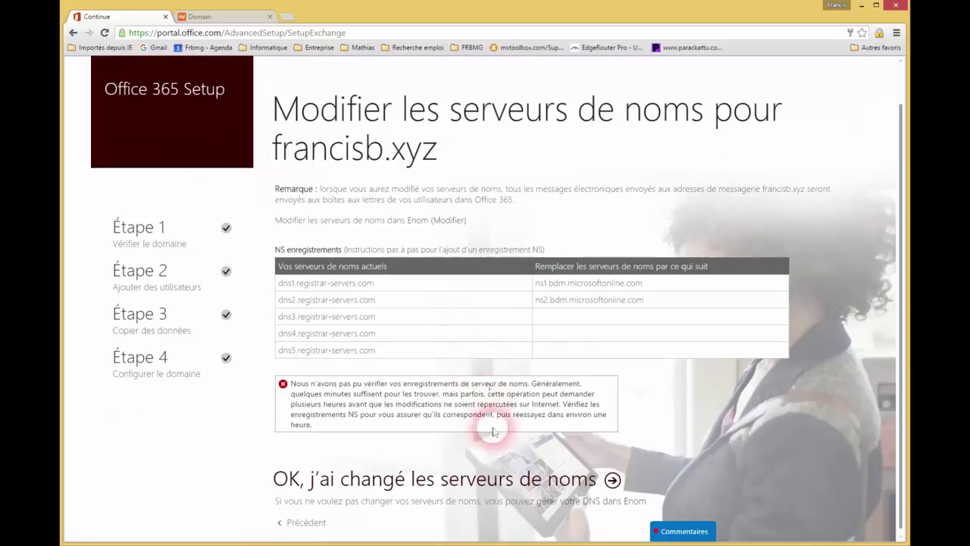
{"action": "left_click", "coordinate": [508, 486]}
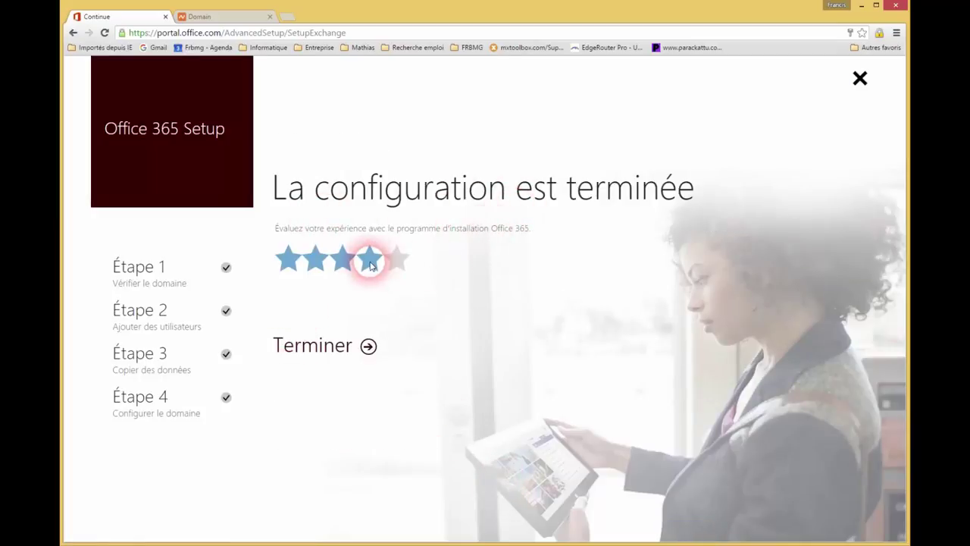
{"action": "left_click", "coordinate": [393, 261]}
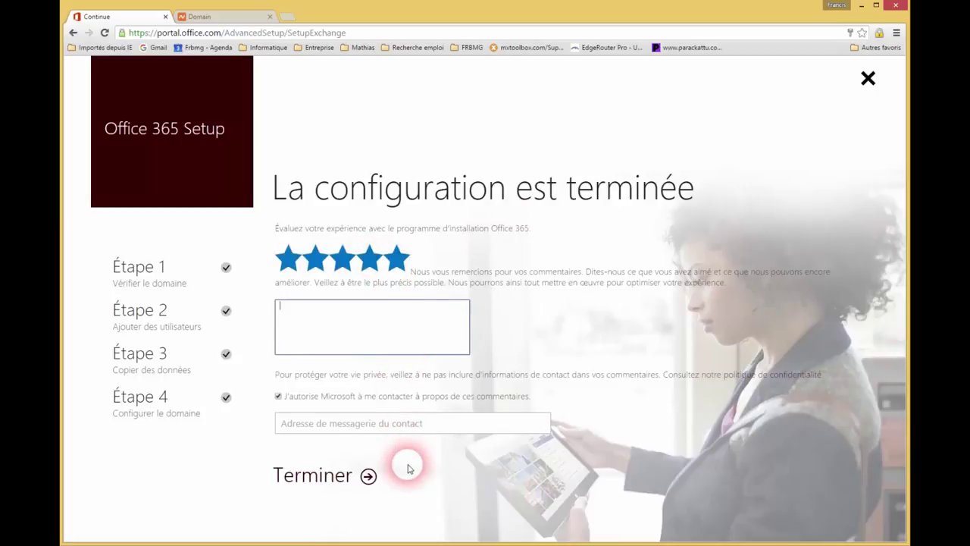
{"action": "left_click", "coordinate": [278, 398]}
{"action": "left_click", "coordinate": [340, 473]}
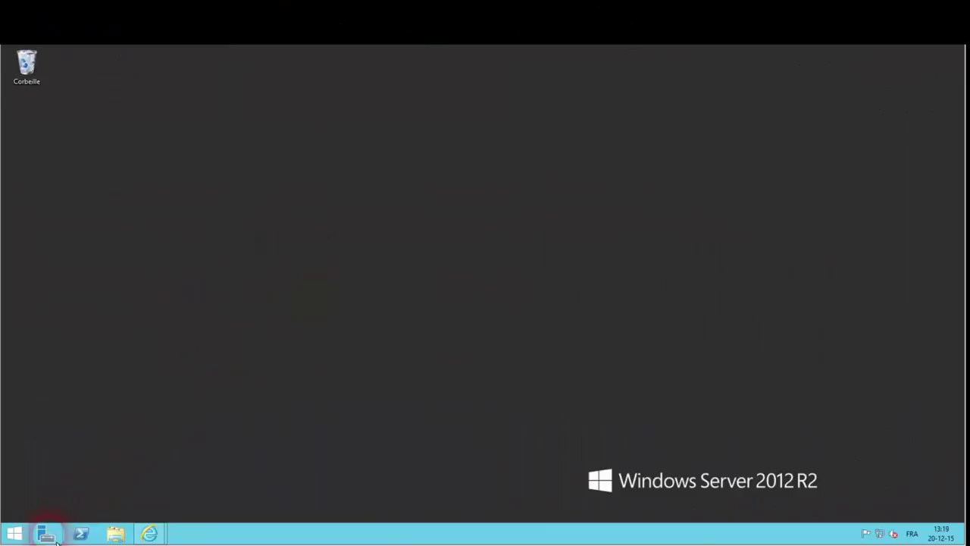
Step: Open Server Manager maximised and start the Ajouter des rôles et fonctionnalités wizard
{"action": "left_click", "coordinate": [45, 534]}
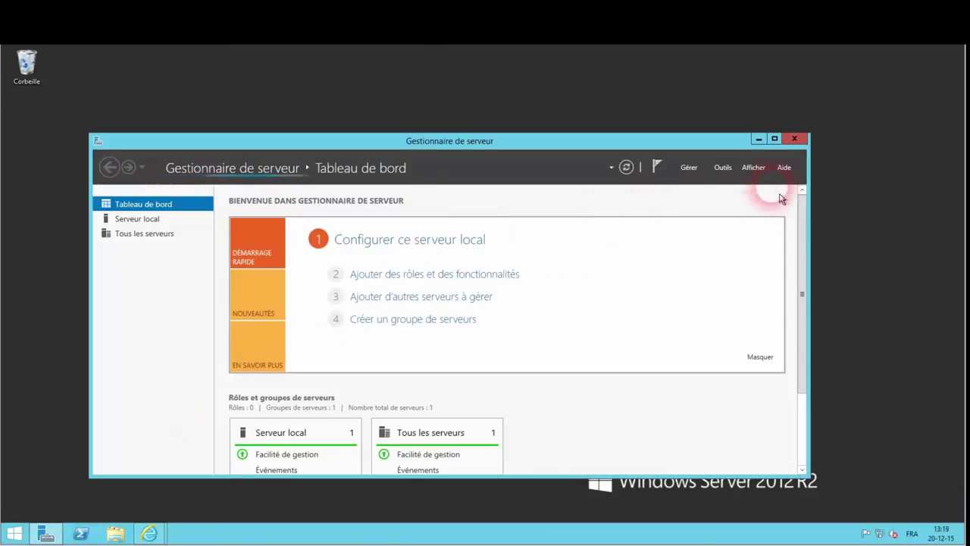
{"action": "left_click", "coordinate": [774, 139]}
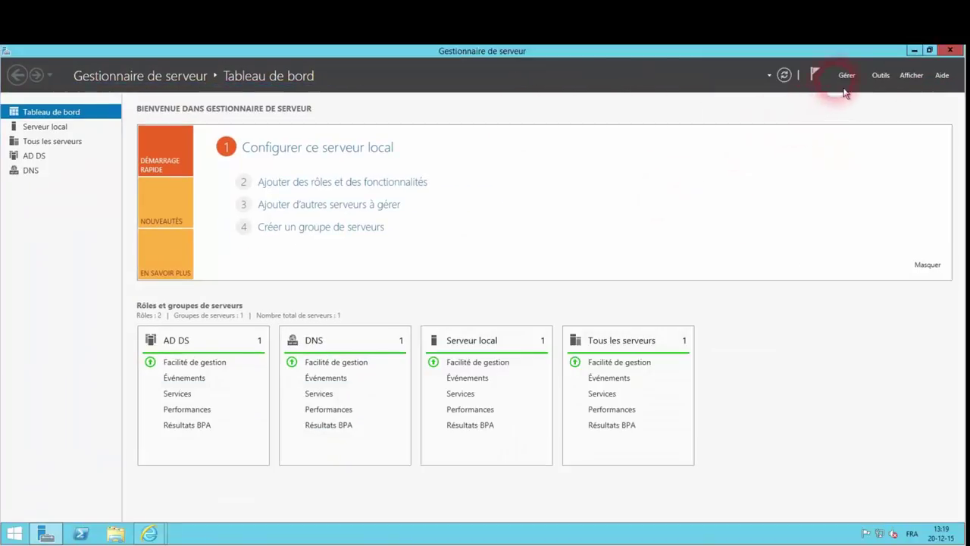
{"action": "left_click", "coordinate": [847, 77]}
{"action": "left_click", "coordinate": [849, 90]}
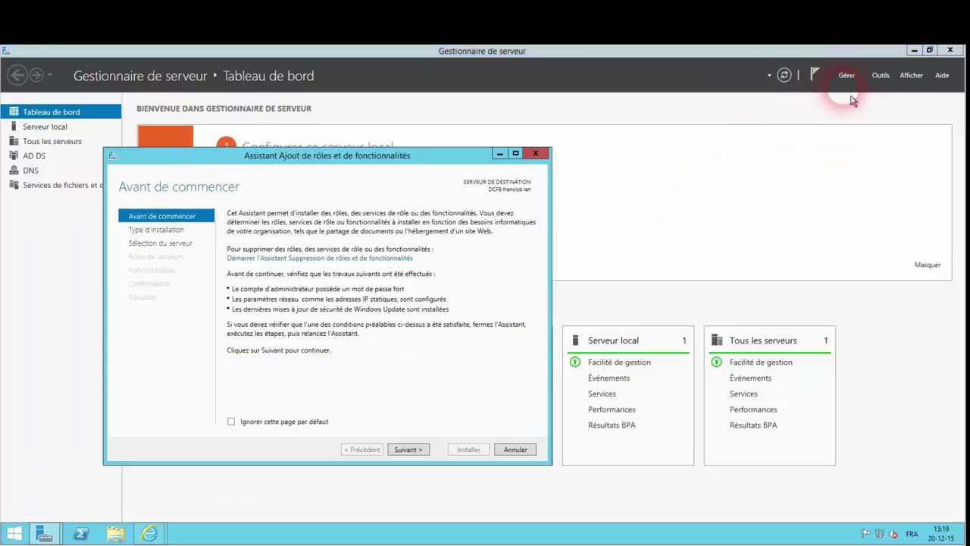
Step: Advance to the Features page, tick .NET Framework 3.5 Features, and continue to confirmation
{"action": "left_click", "coordinate": [406, 451]}
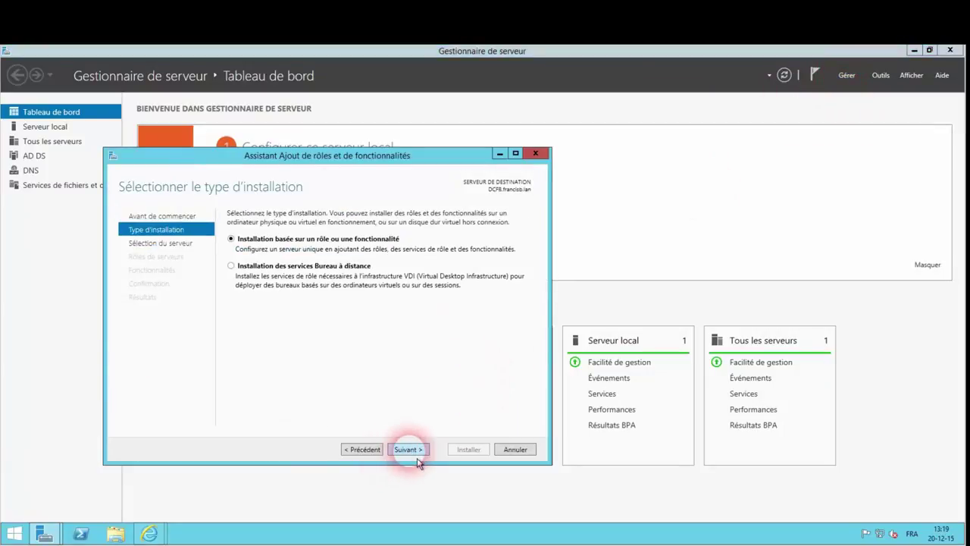
{"action": "left_click", "coordinate": [416, 458]}
{"action": "left_click", "coordinate": [416, 459]}
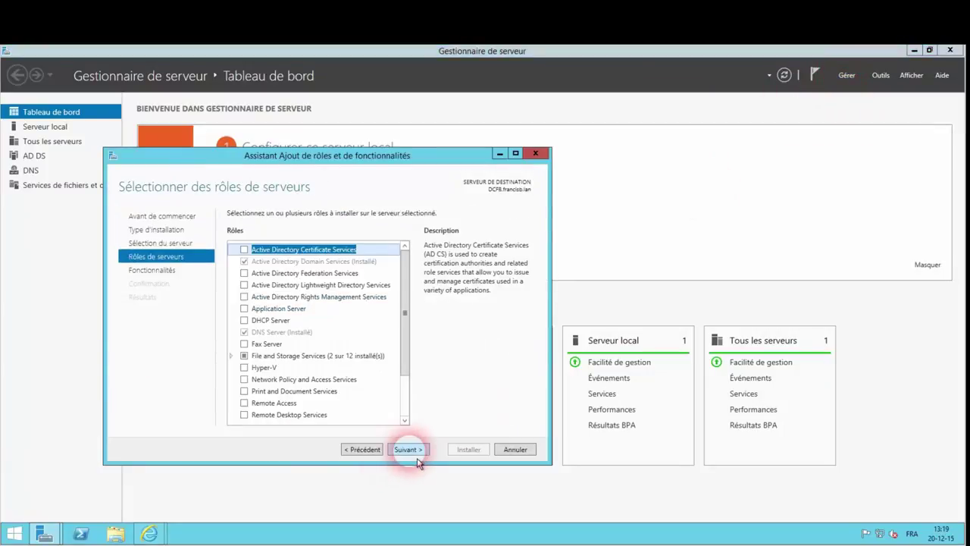
{"action": "left_click", "coordinate": [417, 459]}
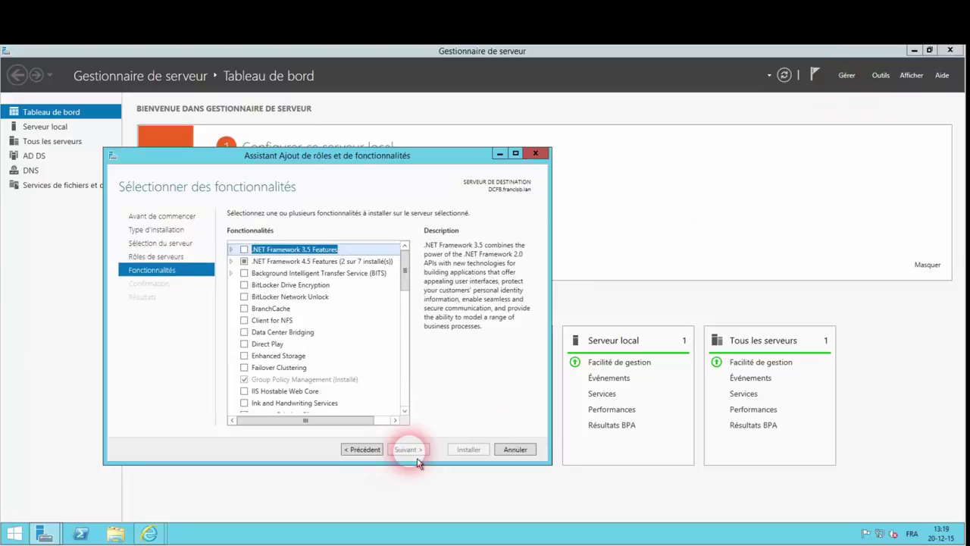
{"action": "left_click", "coordinate": [243, 250]}
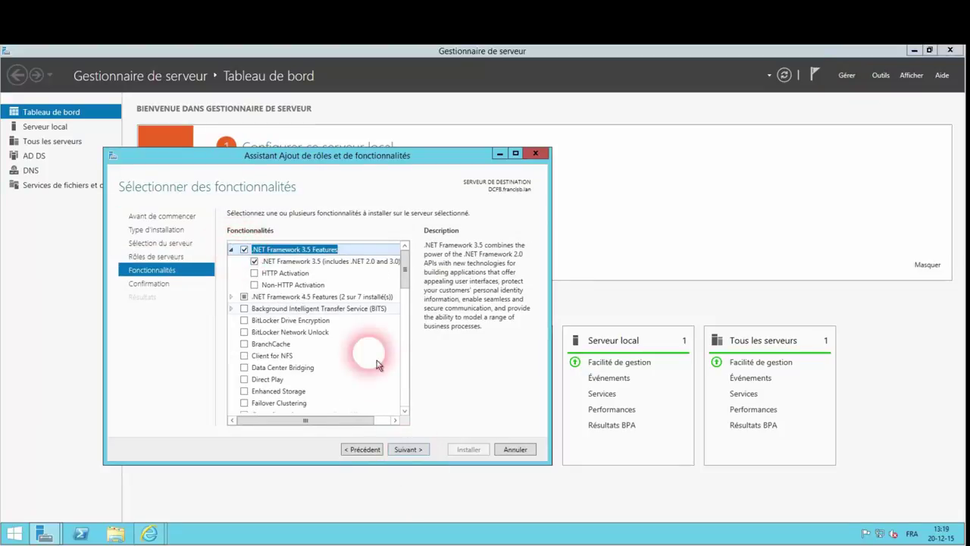
{"action": "left_click", "coordinate": [421, 454]}
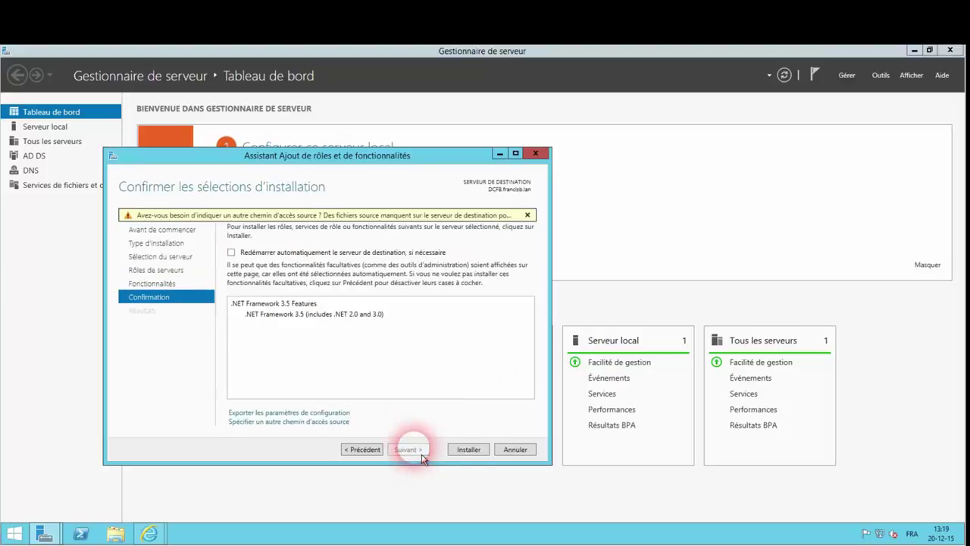
Step: Install the .NET Framework 3.5 Features and close the wizard after it succeeds
{"action": "left_click", "coordinate": [469, 450]}
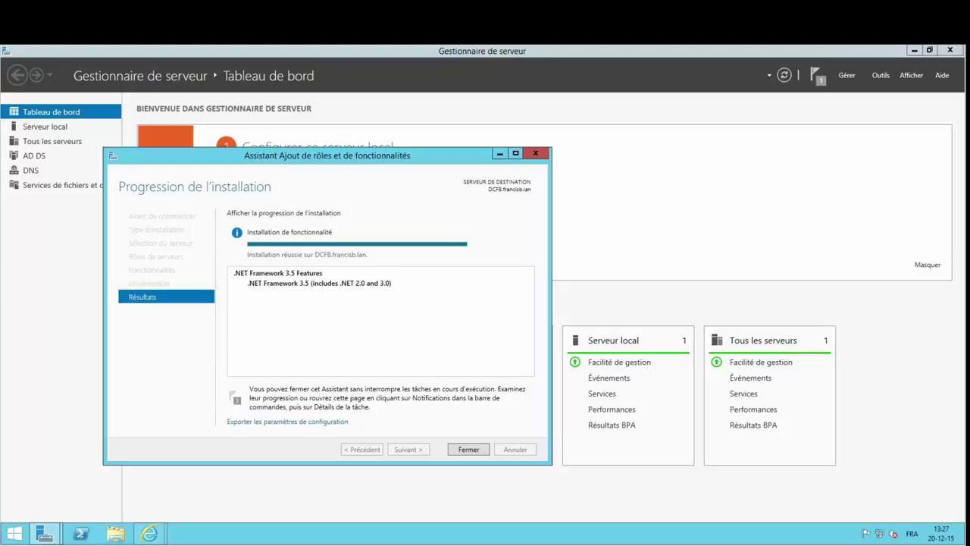
{"action": "left_click", "coordinate": [470, 450]}
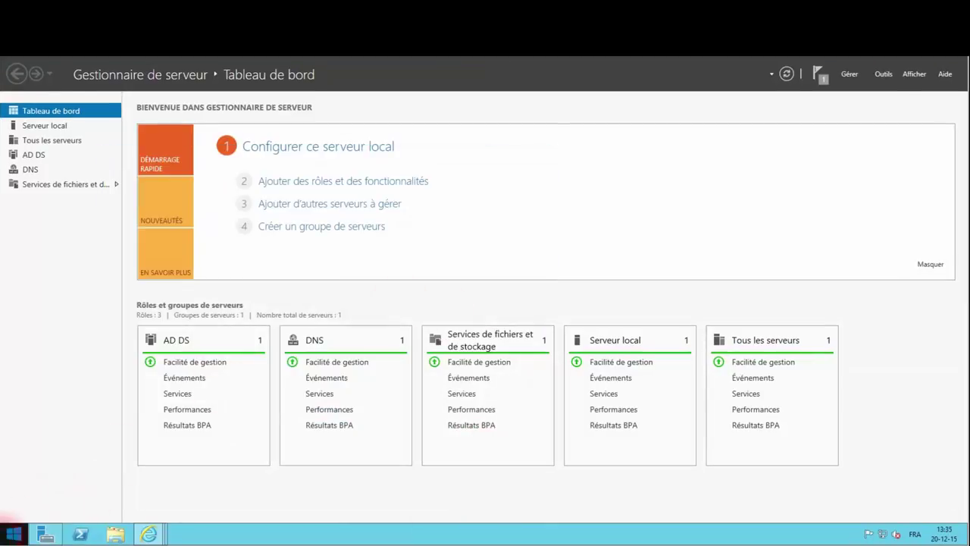
Step: Launch Domaines et approbations Active Directory from the Start screen's administrative tools
{"action": "left_click", "coordinate": [14, 534]}
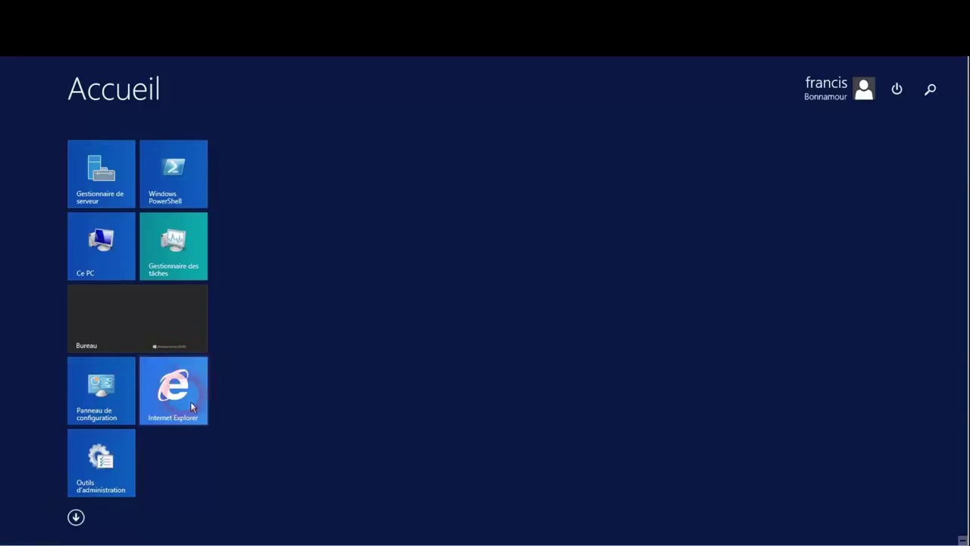
{"action": "left_click", "coordinate": [115, 473]}
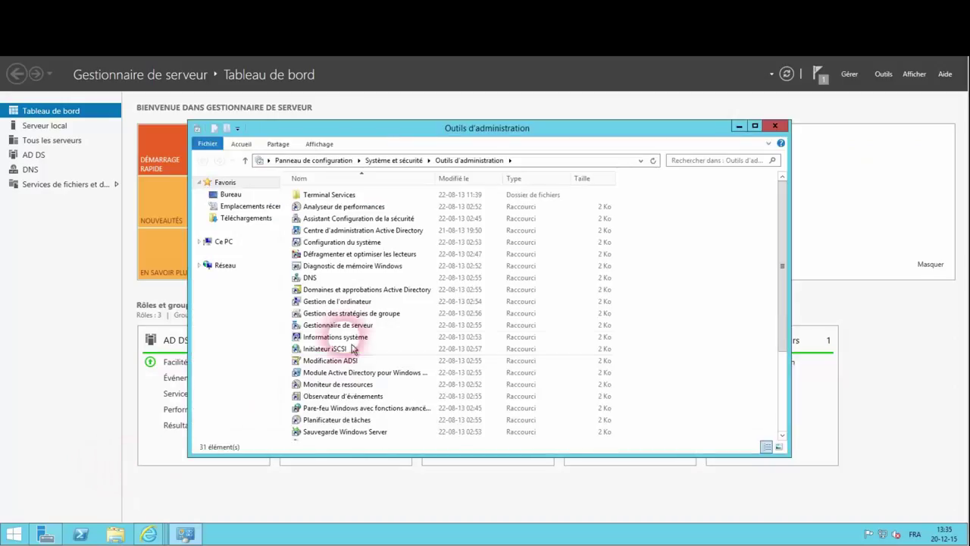
{"action": "left_click", "coordinate": [345, 290]}
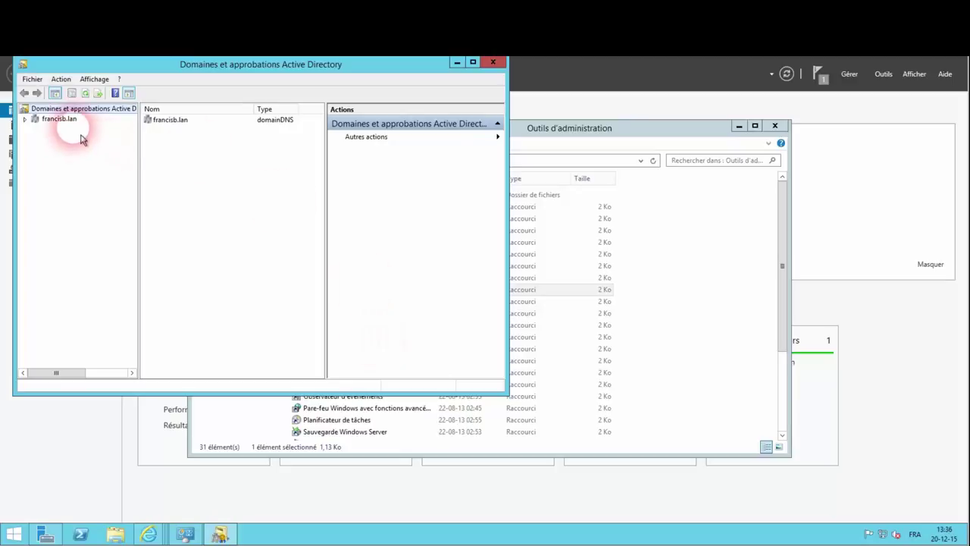
Step: View the francisb.lan domain properties, cancel, then open the root node's context menu
{"action": "left_click", "coordinate": [59, 121]}
{"action": "right_click", "coordinate": [59, 120]}
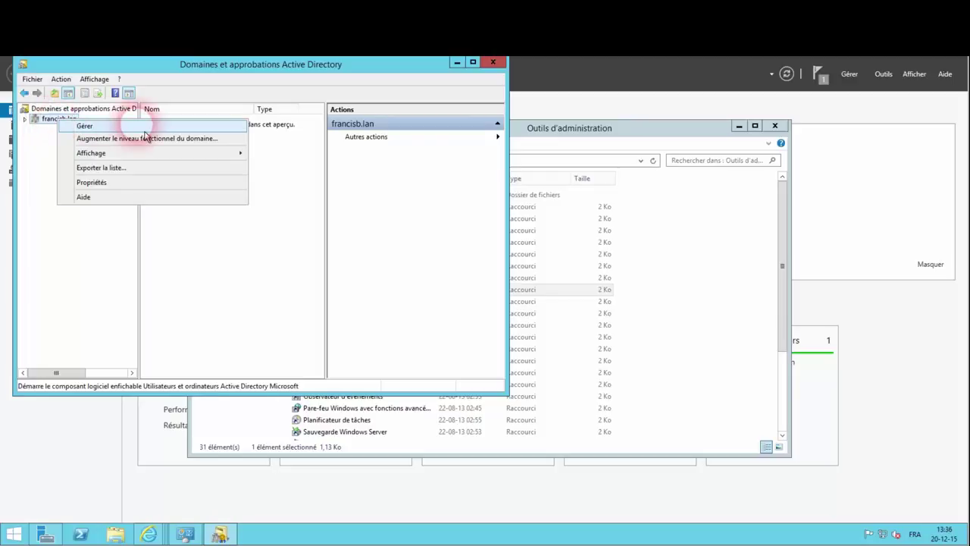
{"action": "left_click", "coordinate": [110, 187]}
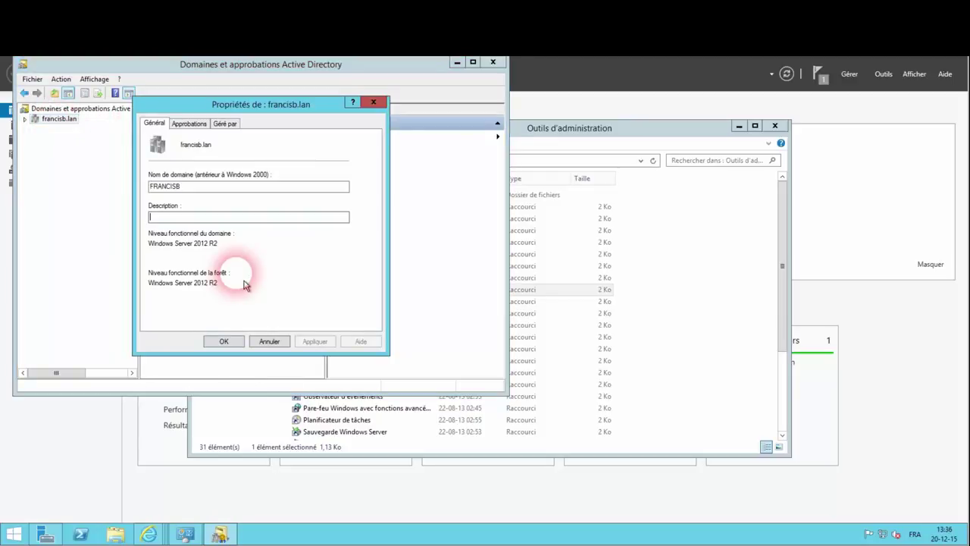
{"action": "left_click", "coordinate": [270, 341]}
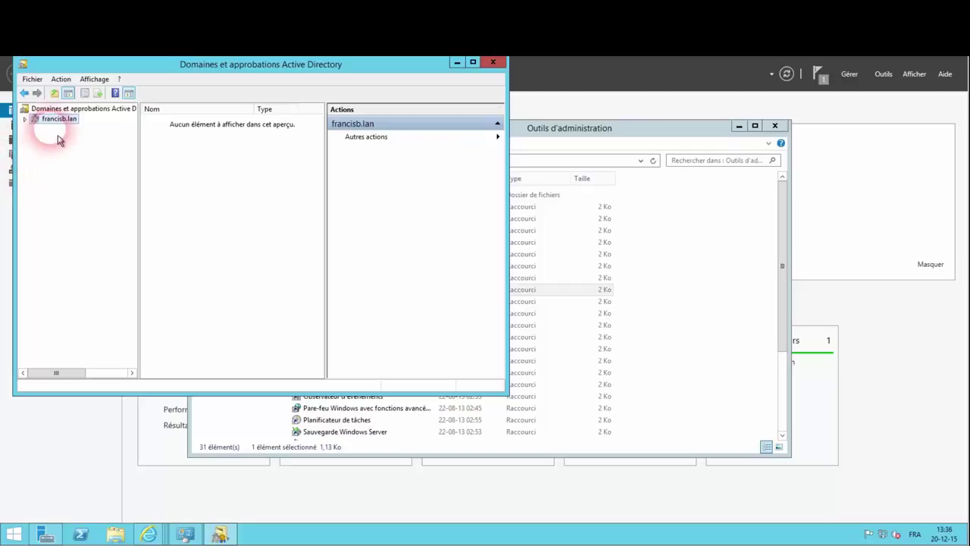
{"action": "left_click", "coordinate": [54, 109]}
{"action": "right_click", "coordinate": [55, 118]}
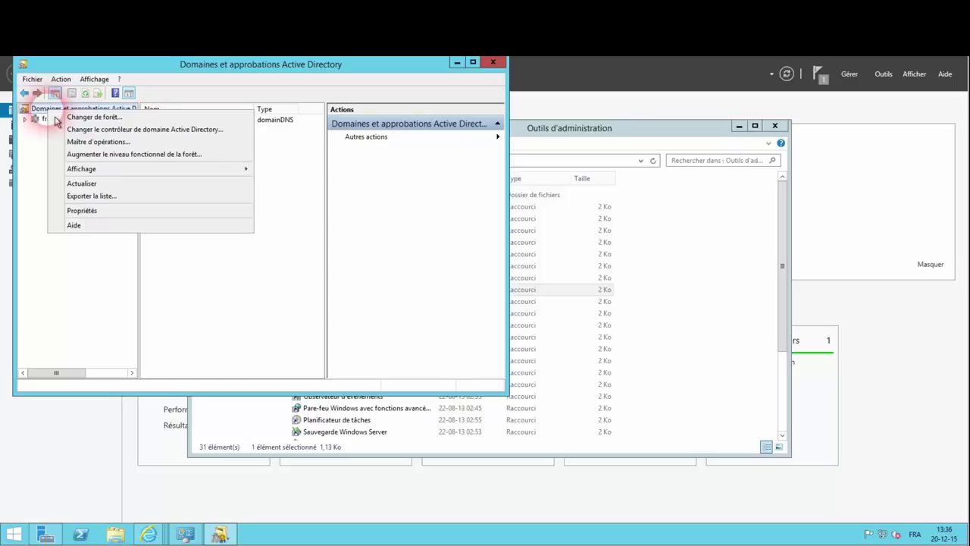
Step: Add francisb.xyz to the alternative UPN suffix list in the root properties and apply it
{"action": "left_click", "coordinate": [85, 211]}
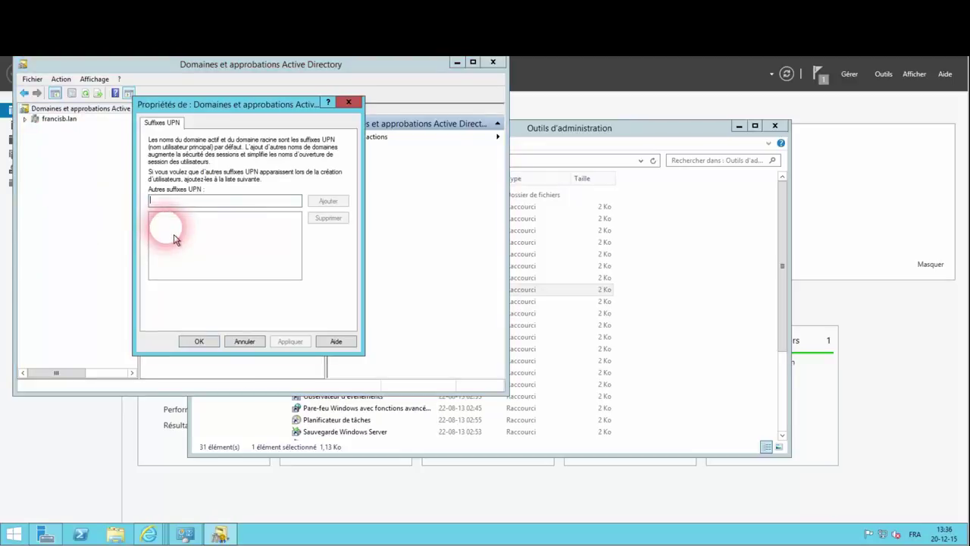
{"action": "type", "text": "fran"}
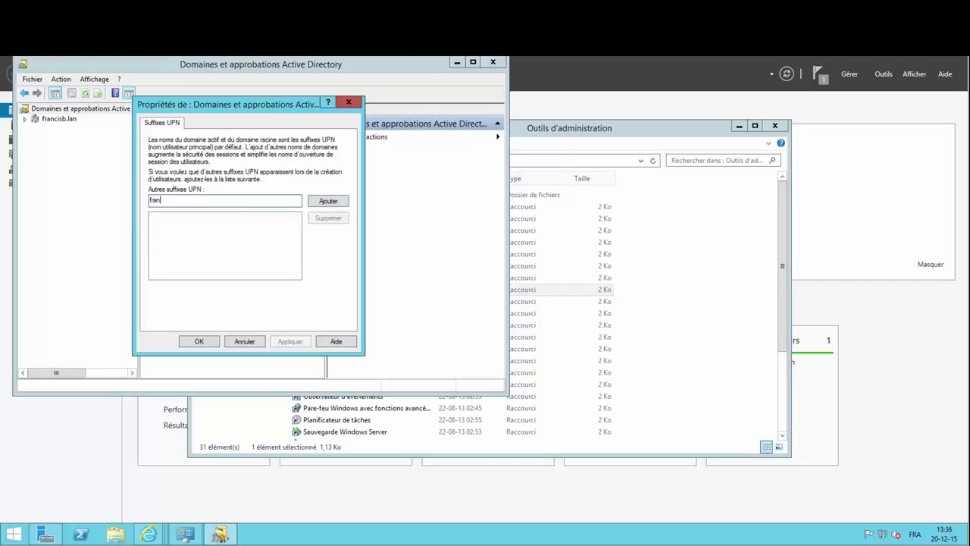
{"action": "type", "text": "cisb.xyz"}
{"action": "left_click", "coordinate": [328, 201]}
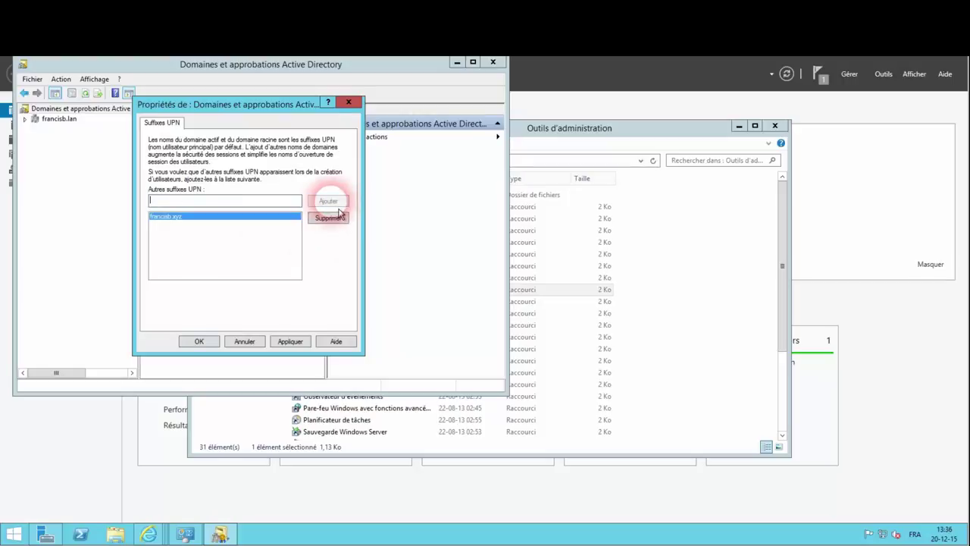
{"action": "left_click", "coordinate": [296, 340]}
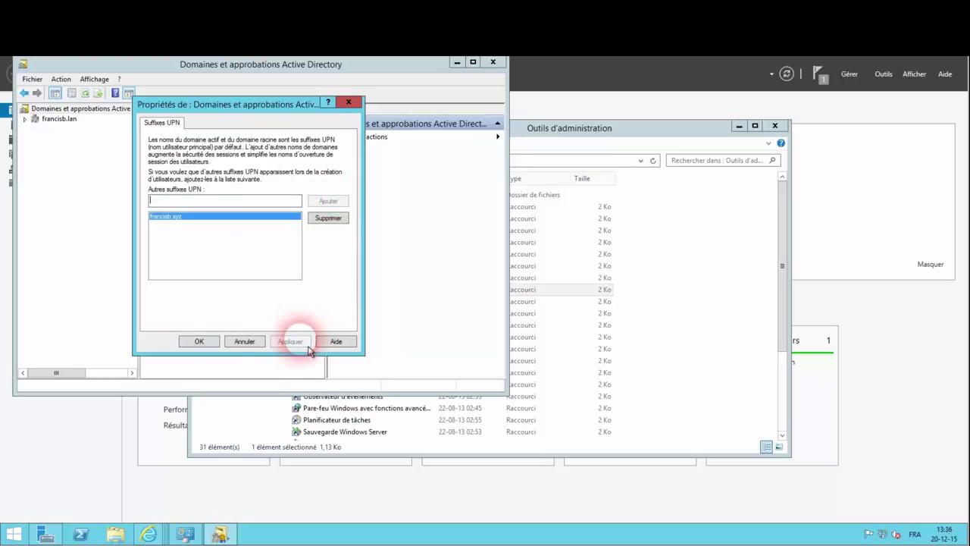
{"action": "left_click", "coordinate": [205, 349]}
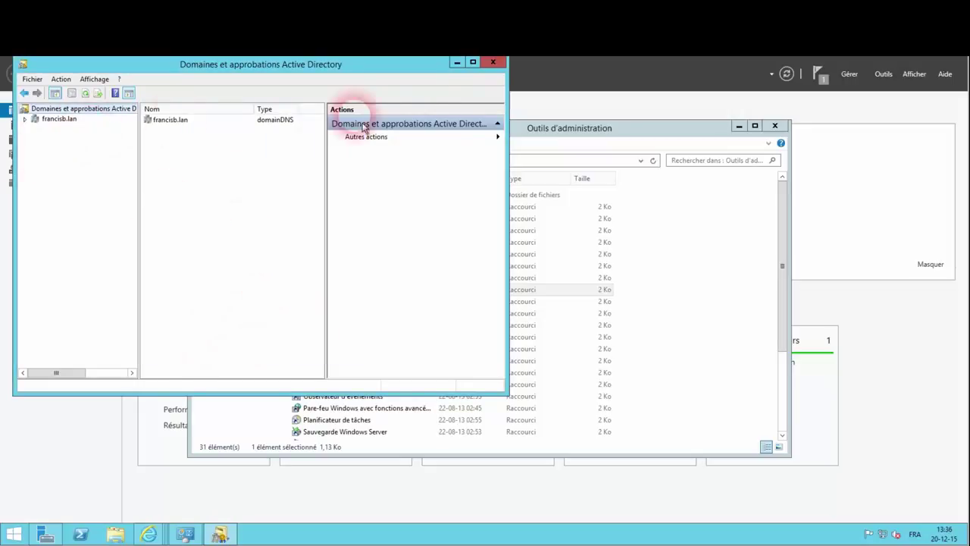
Step: Launch Active Directory Users and Computers and list the accounts under francisb.lan > FrancisB > Utilisateurs
{"action": "left_click", "coordinate": [494, 63]}
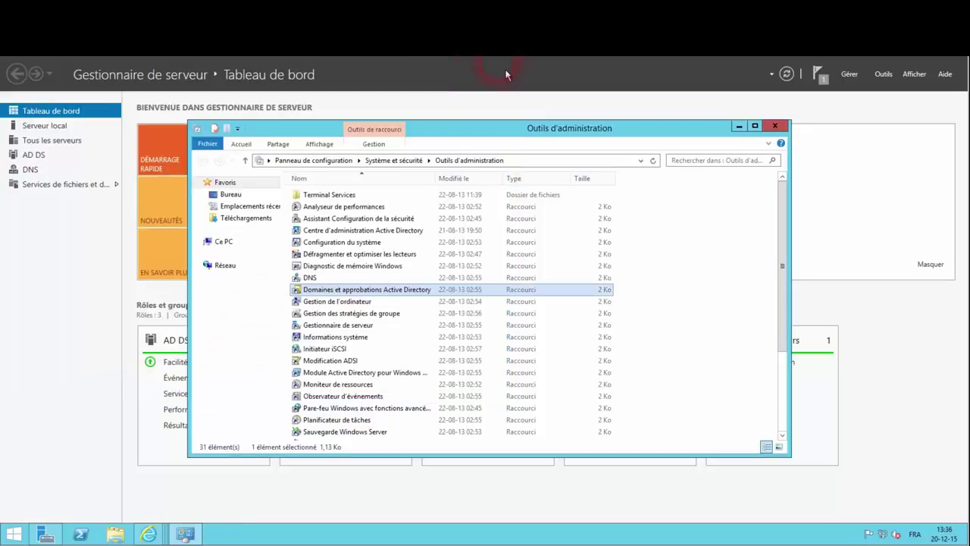
{"action": "left_click", "coordinate": [340, 419]}
{"action": "scroll", "coordinate": [371, 416], "scroll_direction": "down", "scroll_amount": 4}
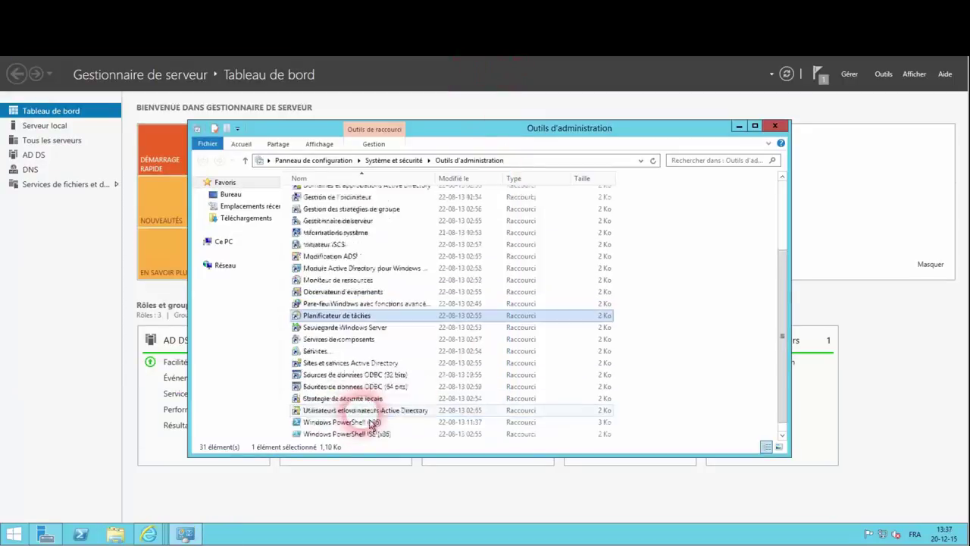
{"action": "left_click", "coordinate": [365, 401]}
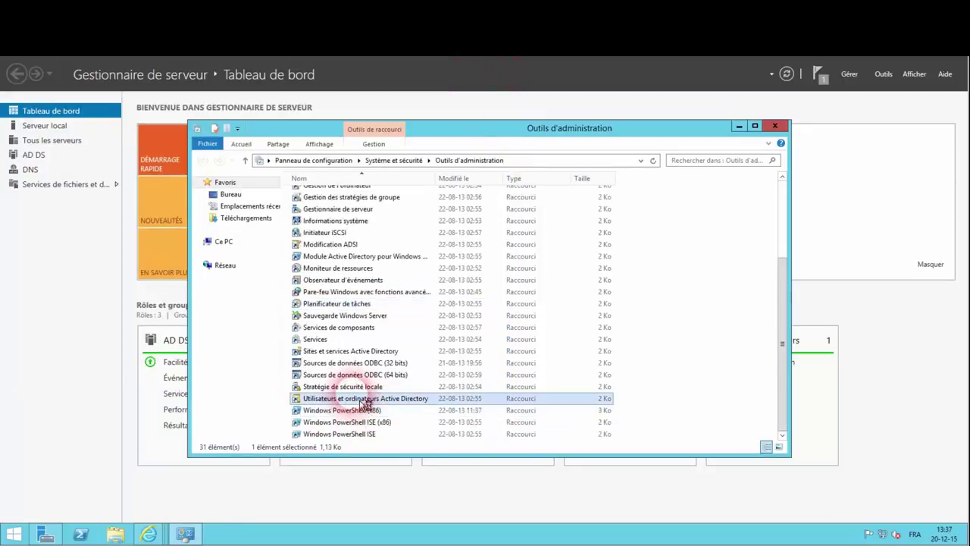
{"action": "double_click", "coordinate": [361, 400]}
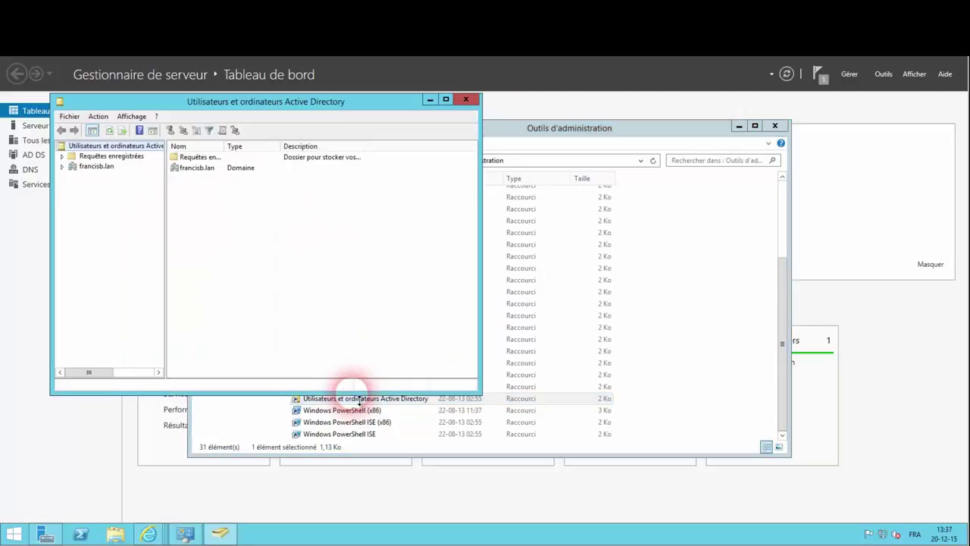
{"action": "left_click", "coordinate": [62, 166]}
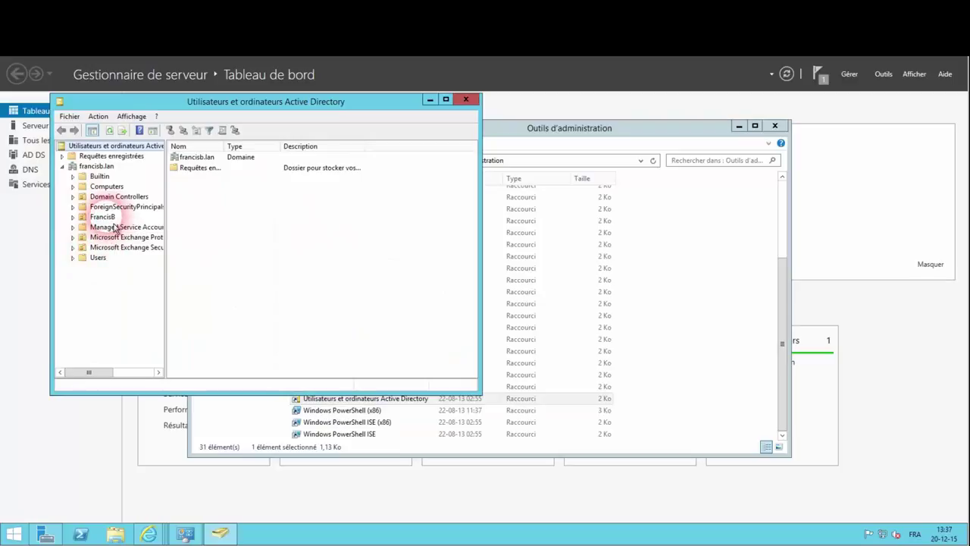
{"action": "double_click", "coordinate": [102, 217]}
{"action": "left_click", "coordinate": [122, 260]}
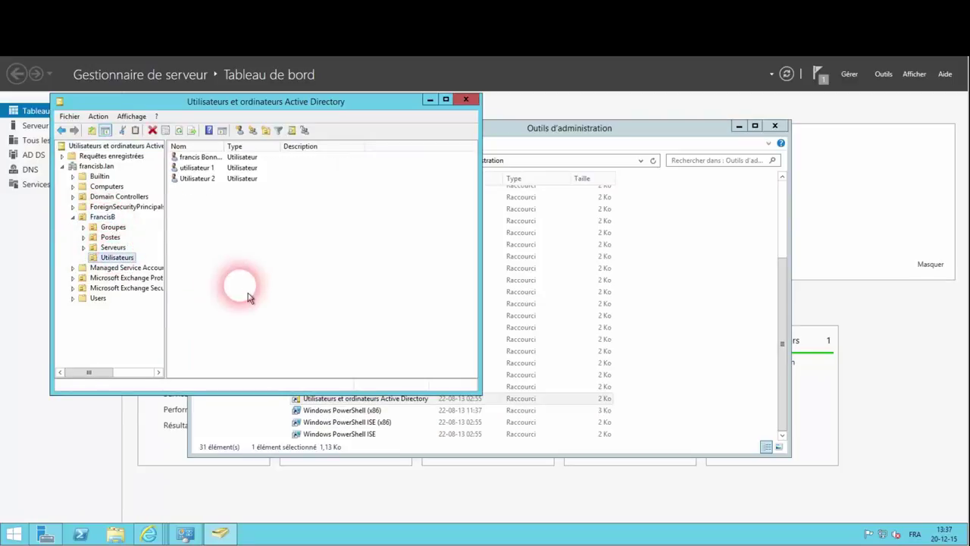
{"action": "right_click", "coordinate": [201, 158]}
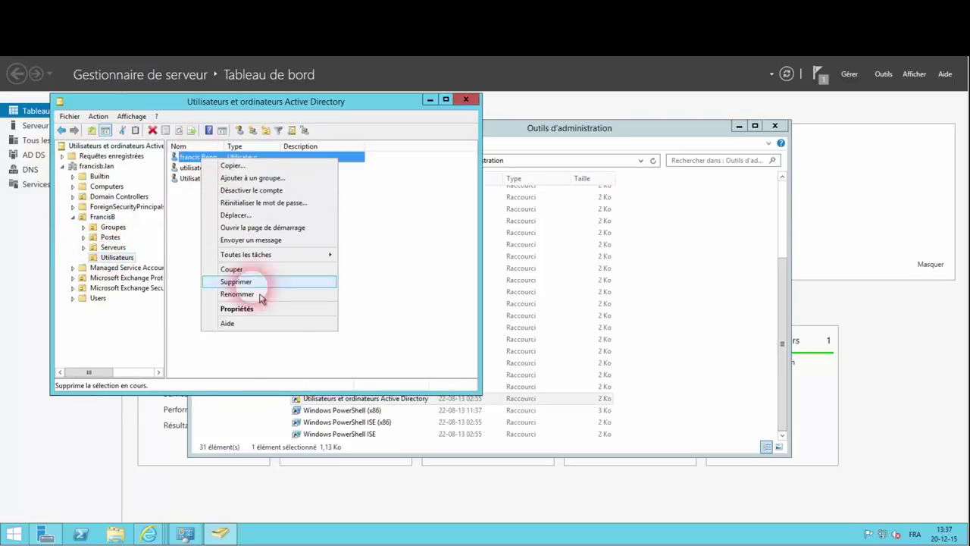
{"action": "left_click", "coordinate": [241, 308]}
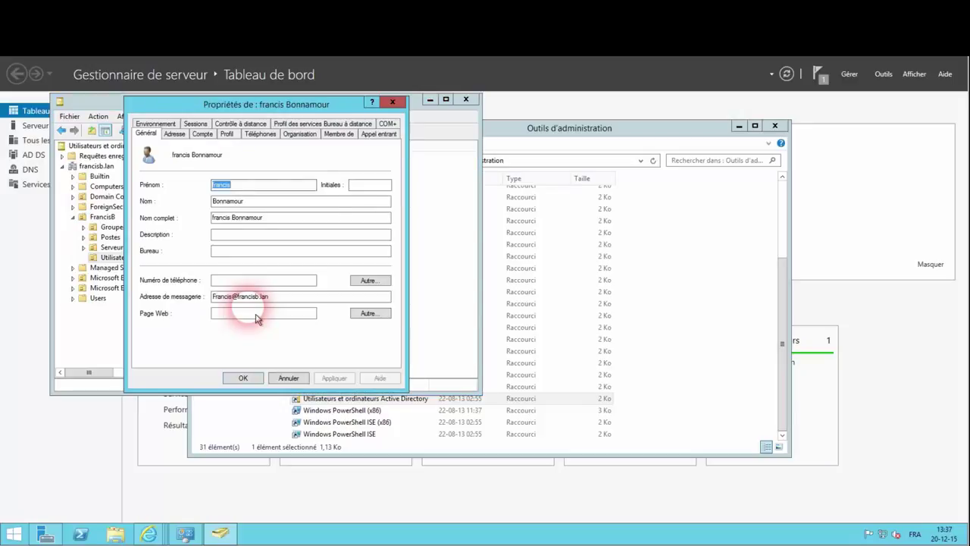
{"action": "left_click", "coordinate": [202, 133]}
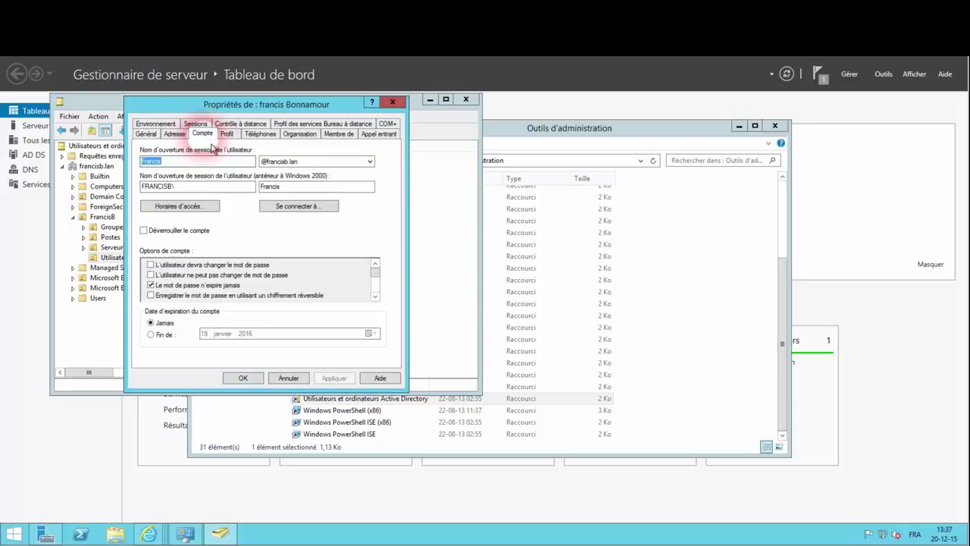
{"action": "left_click", "coordinate": [369, 161]}
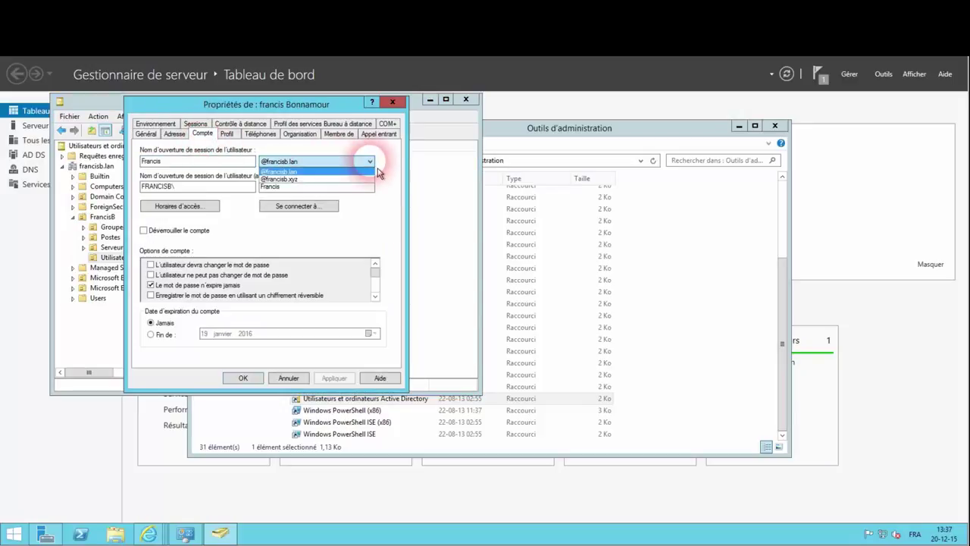
{"action": "left_click", "coordinate": [328, 181]}
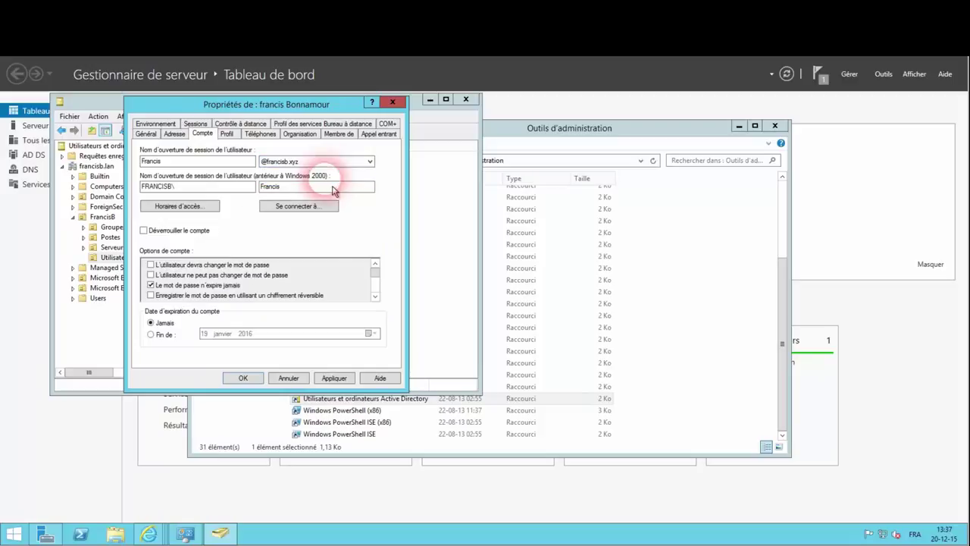
{"action": "left_click", "coordinate": [334, 378]}
{"action": "left_click", "coordinate": [243, 377]}
{"action": "left_click", "coordinate": [190, 157]}
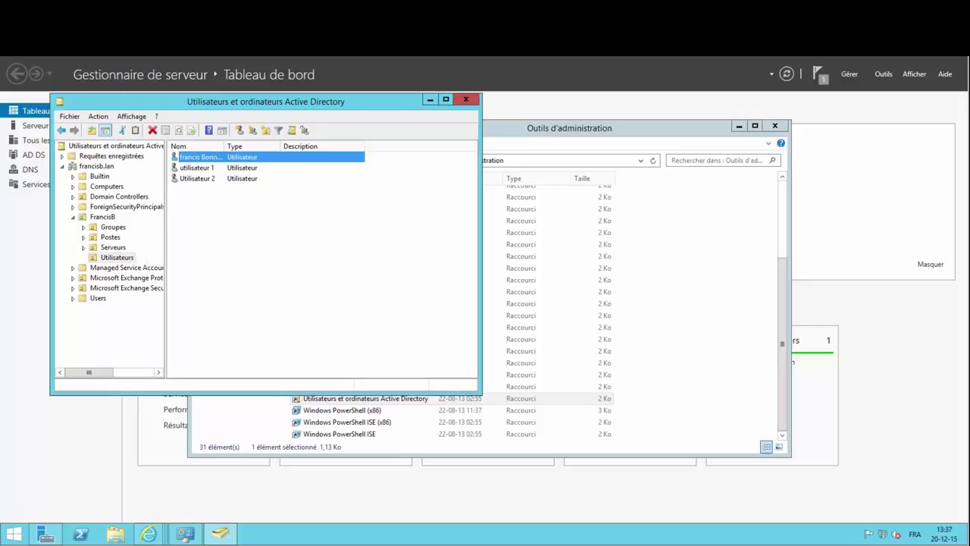
{"action": "right_click", "coordinate": [214, 171]}
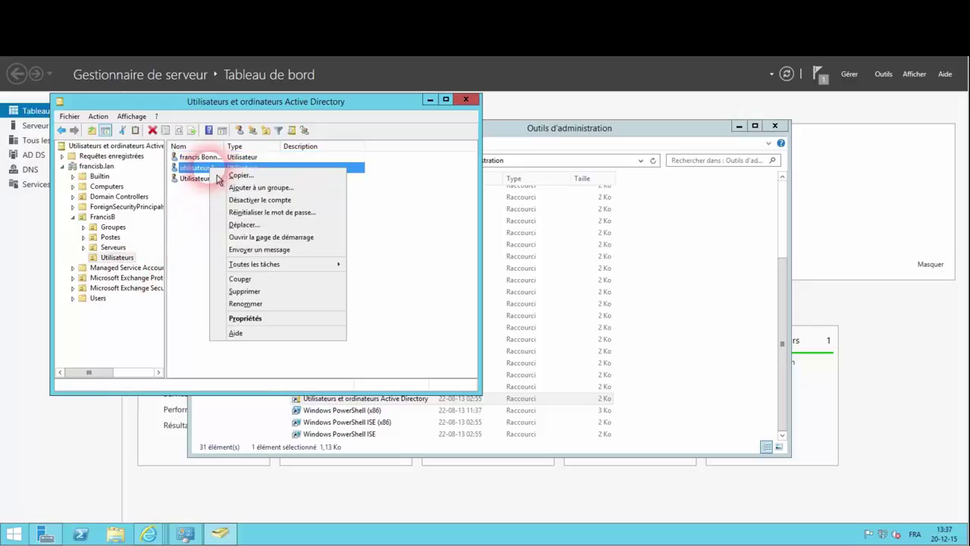
{"action": "left_click", "coordinate": [195, 179], "text": "ctrl"}
{"action": "right_click", "coordinate": [195, 180]}
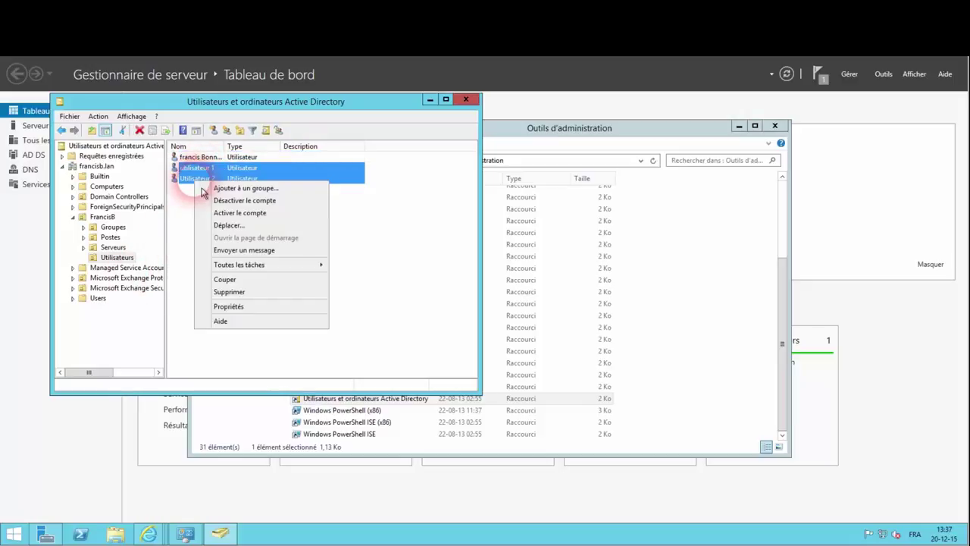
{"action": "left_click", "coordinate": [261, 308]}
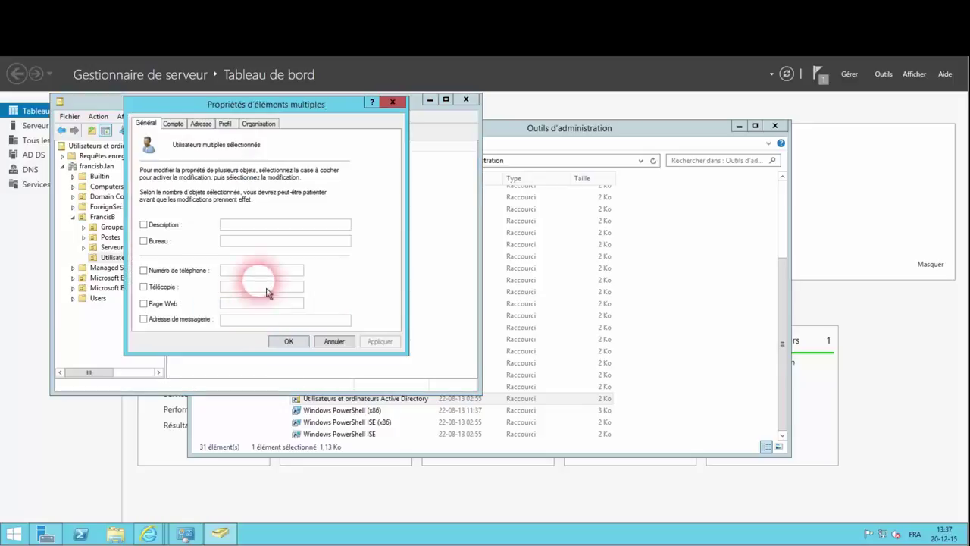
{"action": "left_click", "coordinate": [182, 126]}
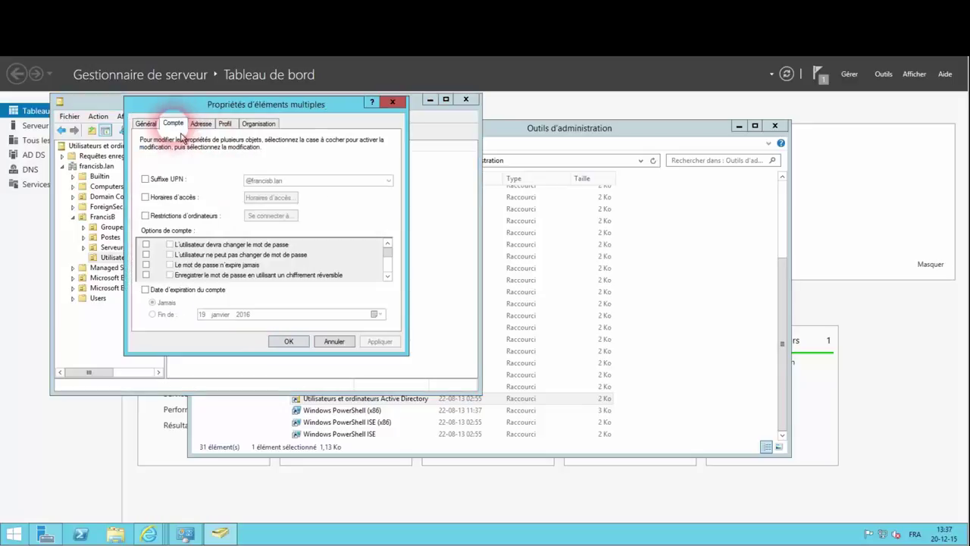
{"action": "left_click", "coordinate": [150, 181]}
{"action": "left_click", "coordinate": [296, 180]}
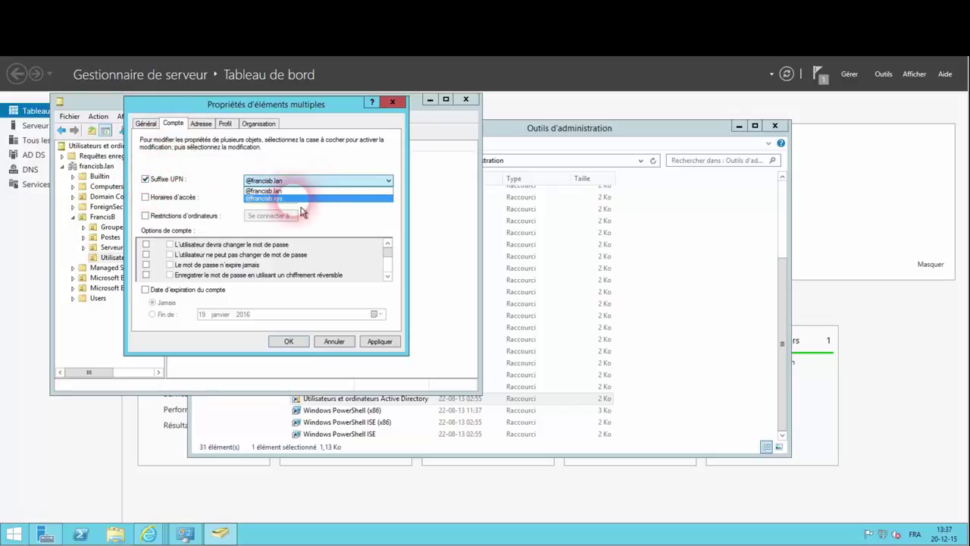
{"action": "left_click", "coordinate": [300, 192]}
{"action": "left_click", "coordinate": [380, 344]}
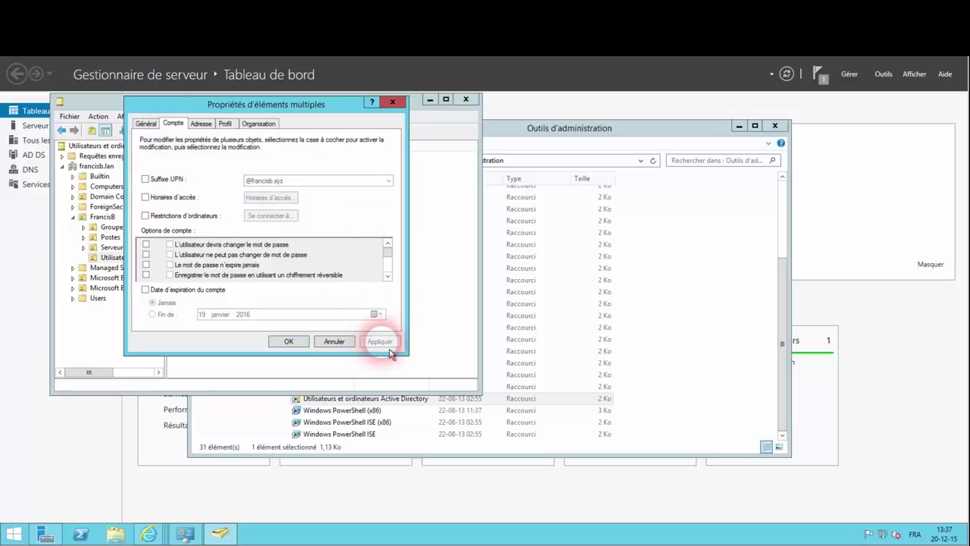
{"action": "left_click", "coordinate": [286, 341]}
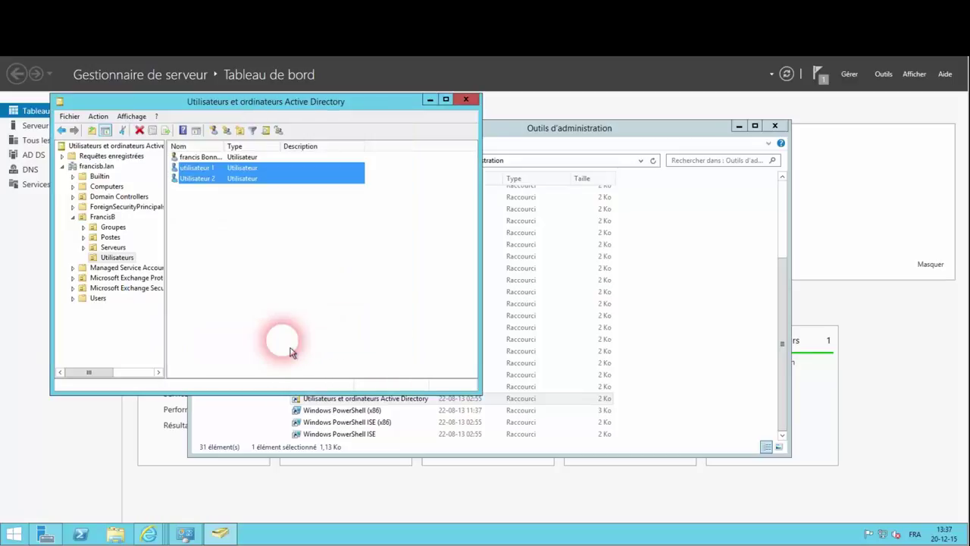
{"action": "left_click", "coordinate": [195, 179]}
{"action": "right_click", "coordinate": [198, 180]}
{"action": "left_click", "coordinate": [250, 332]}
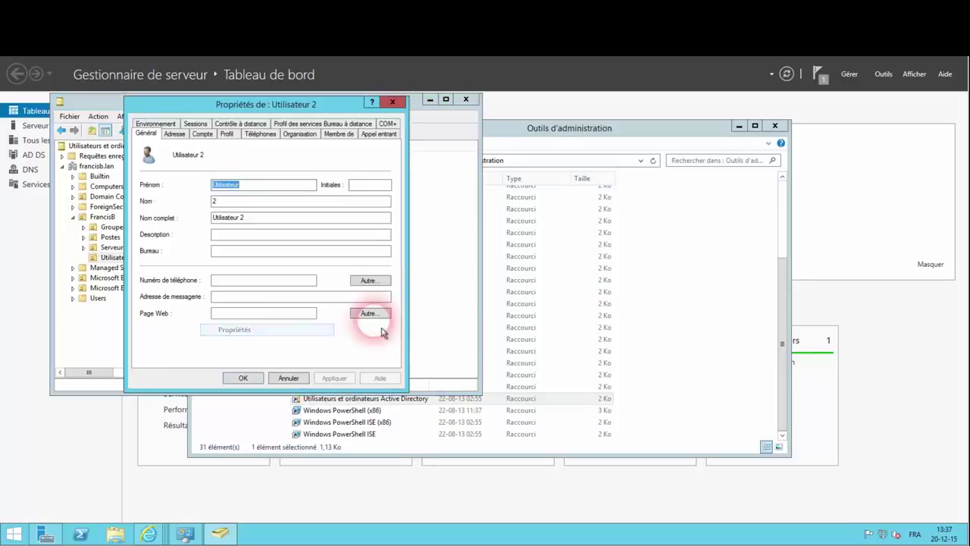
{"action": "left_click", "coordinate": [202, 134]}
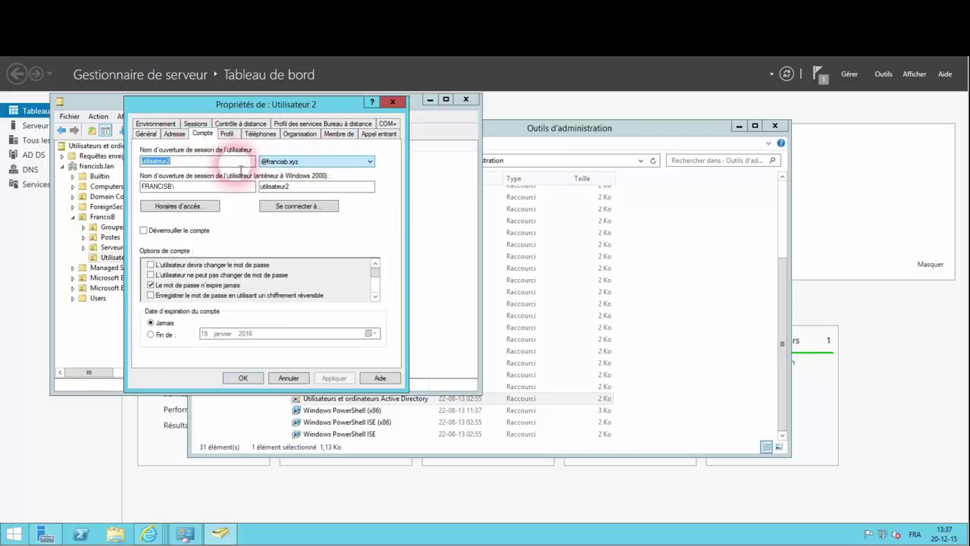
{"action": "left_click", "coordinate": [255, 383]}
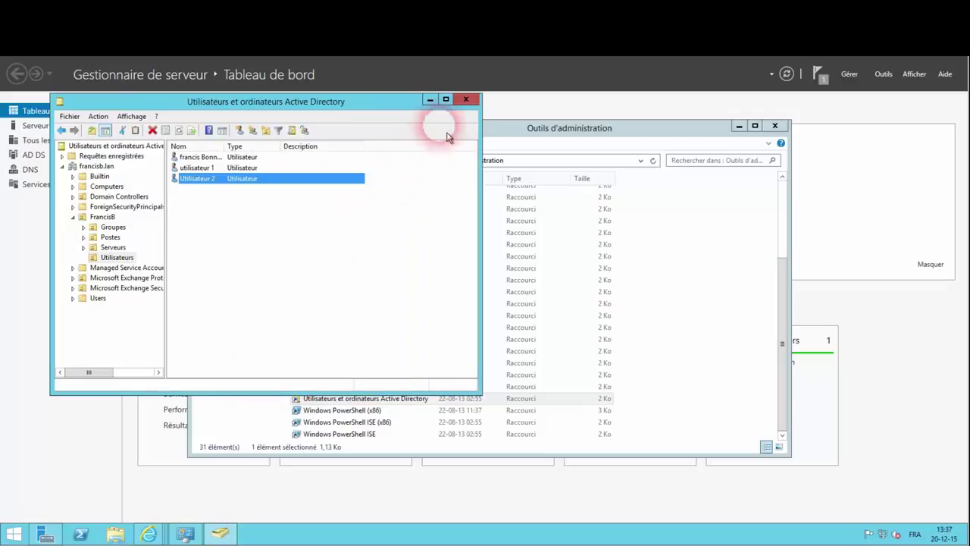
{"action": "left_click", "coordinate": [470, 107]}
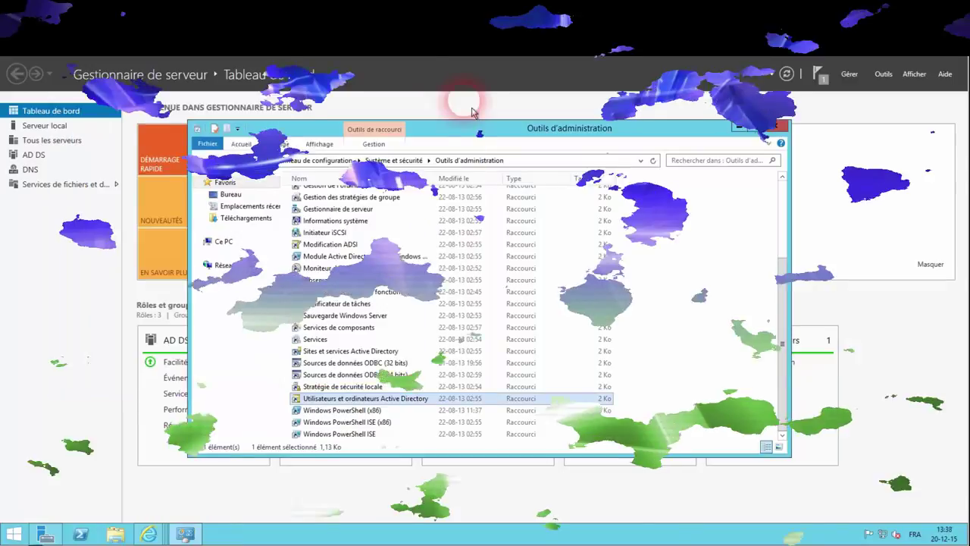